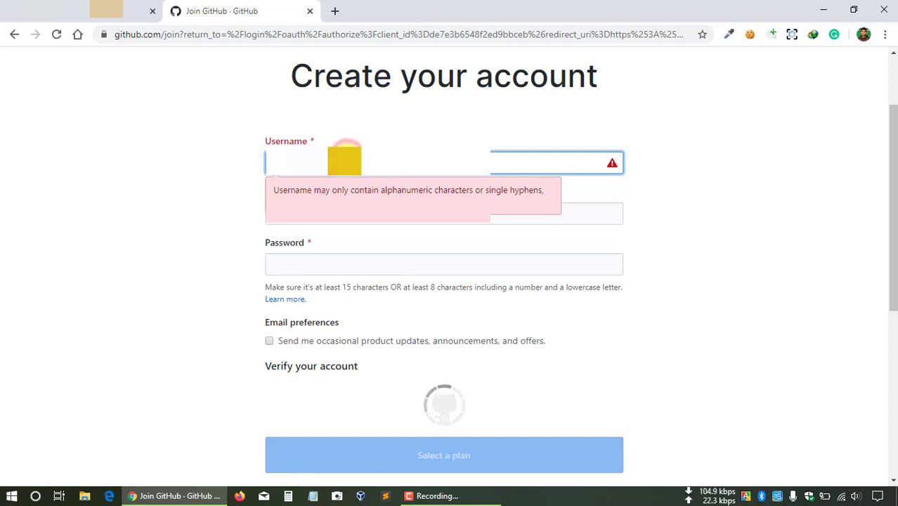
- Fill in the email address and the account password on the GitHub sign-up form
key(Tab)
key(ctrl+v)
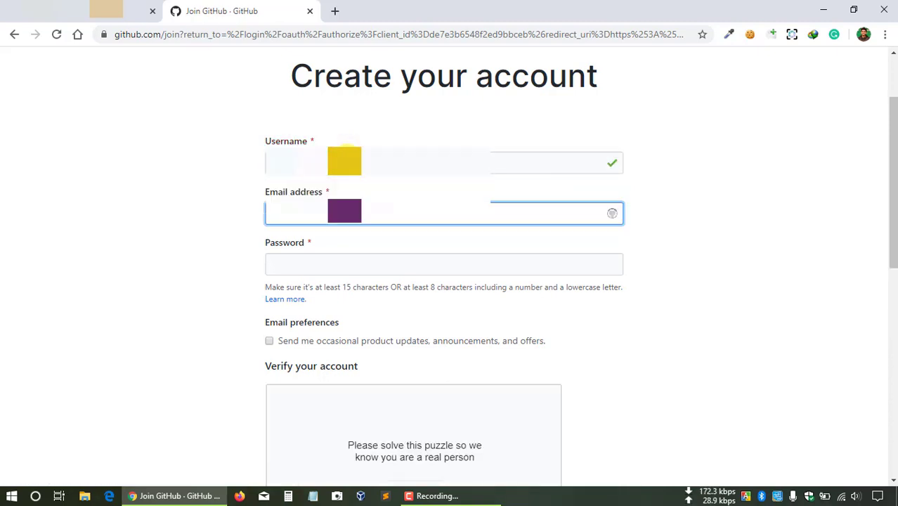
key(Tab)
text(••)
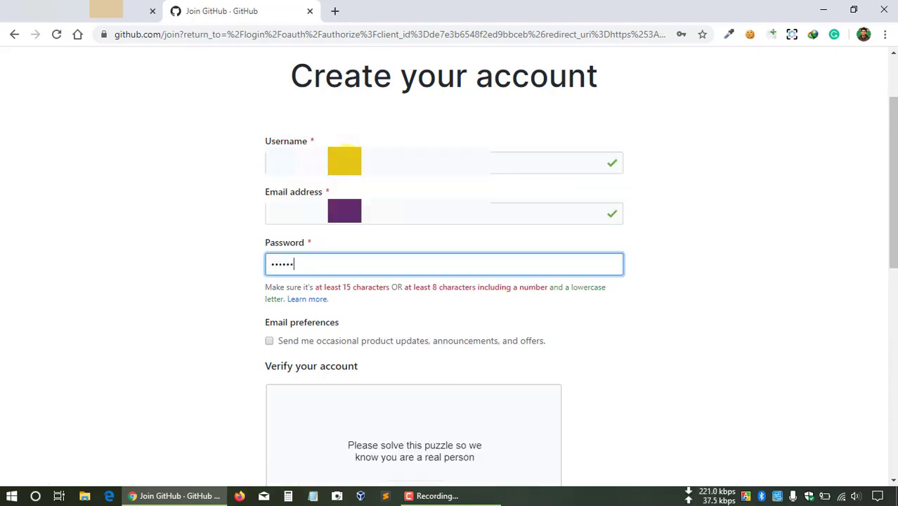
text(•••••••)
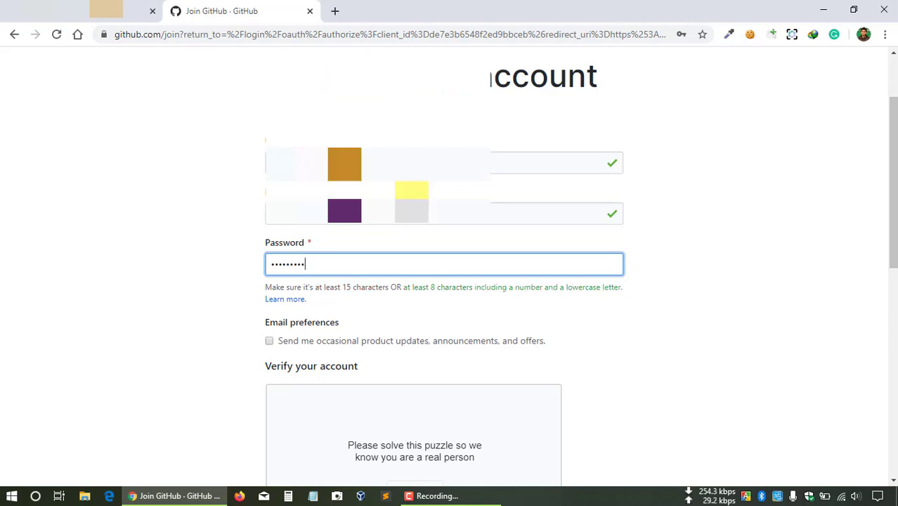
- Complete the account verification puzzle by rotating each animal image upright and submitting it
scroll(570, 357, down, 3)
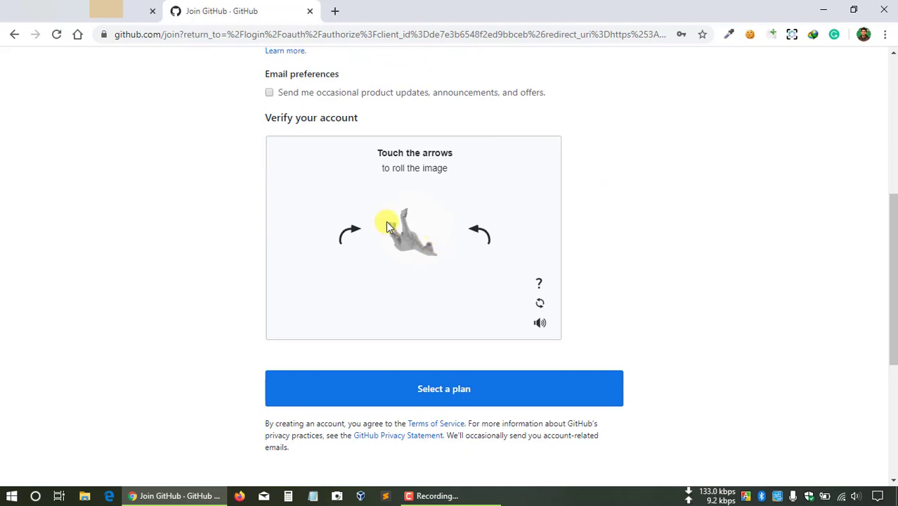
click(339, 234)
click(339, 234)
click(338, 235)
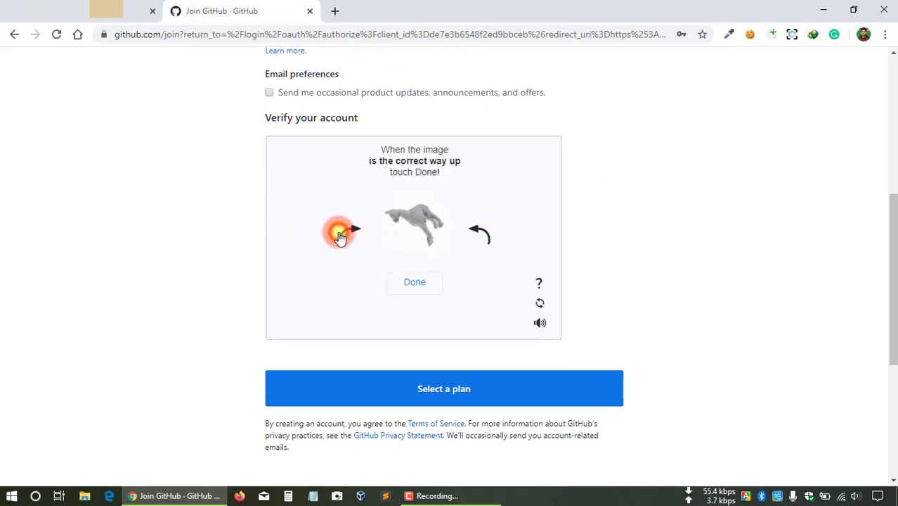
click(414, 282)
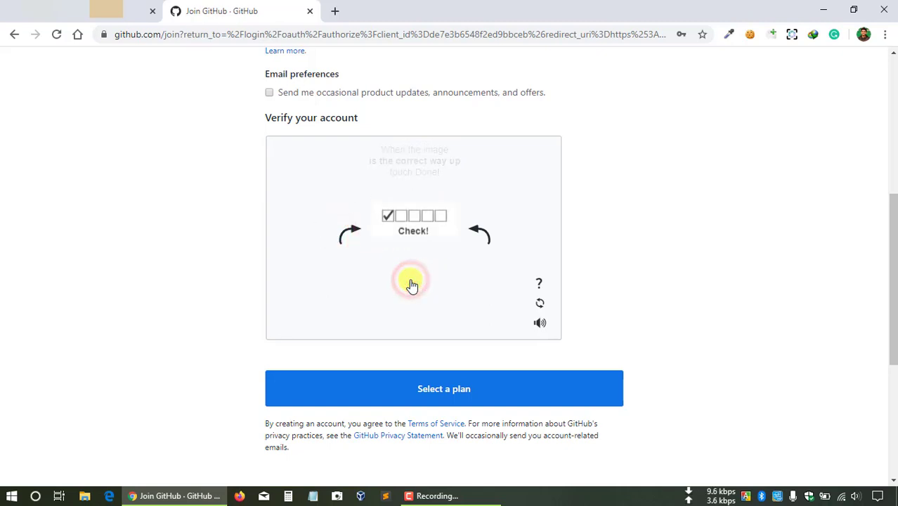
click(341, 232)
click(341, 234)
click(341, 234)
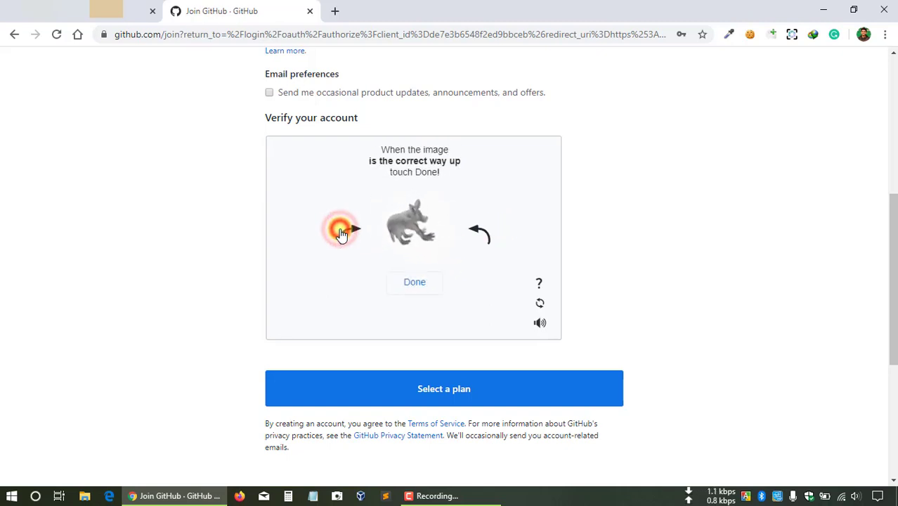
click(347, 232)
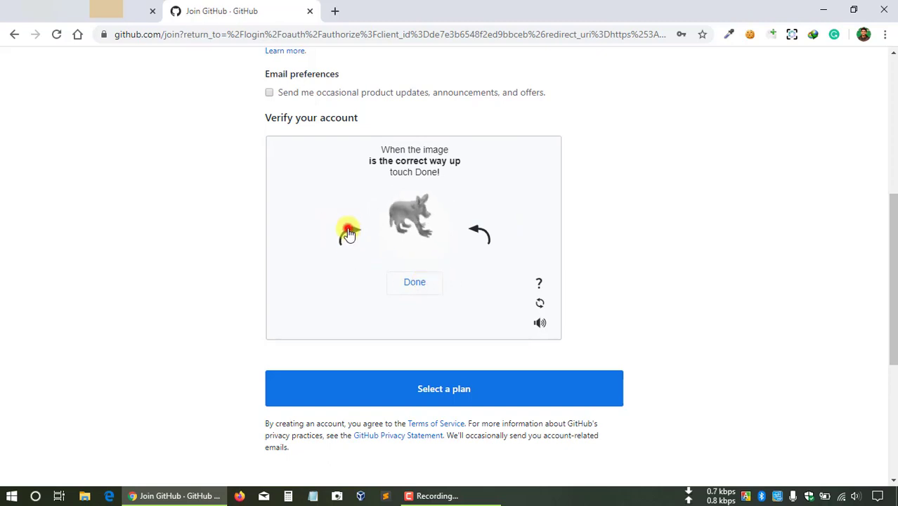
click(414, 280)
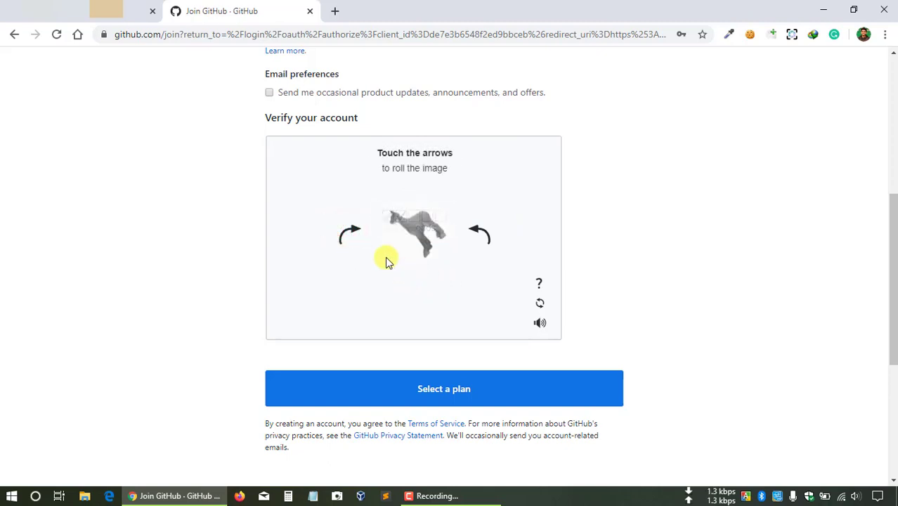
click(343, 228)
click(414, 283)
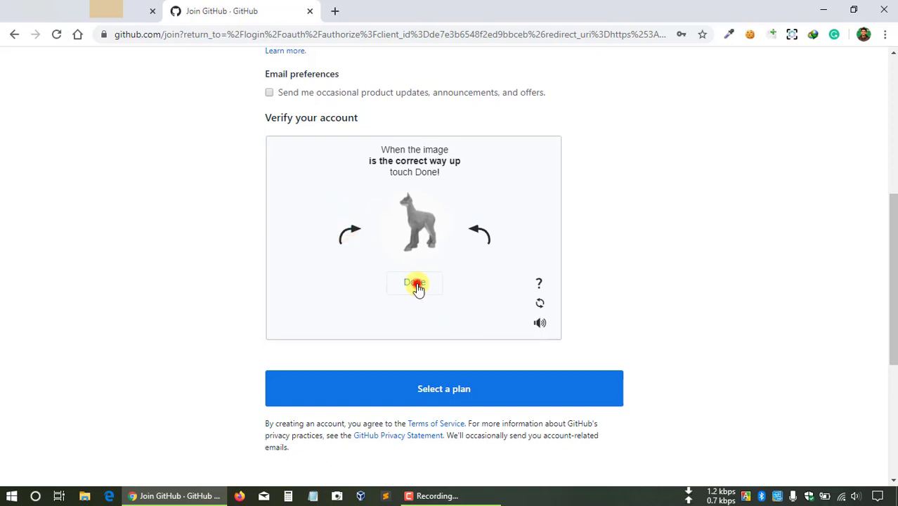
click(348, 232)
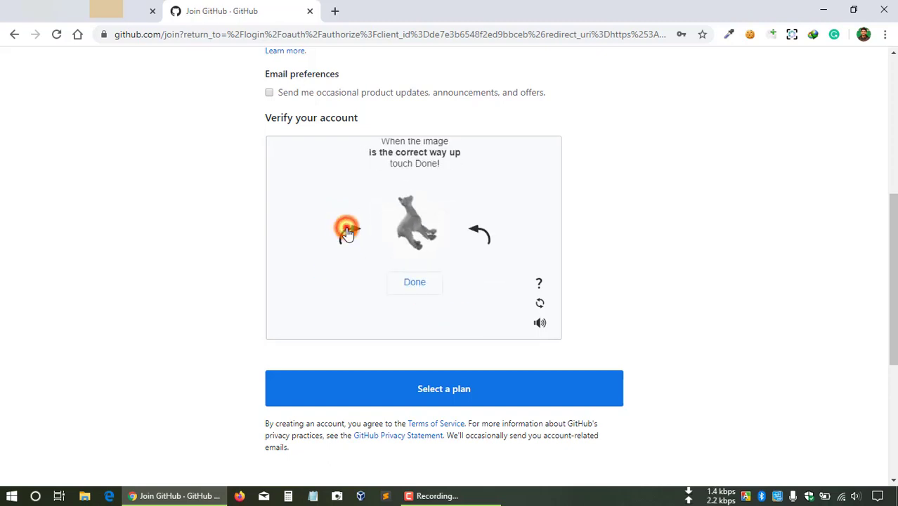
click(412, 282)
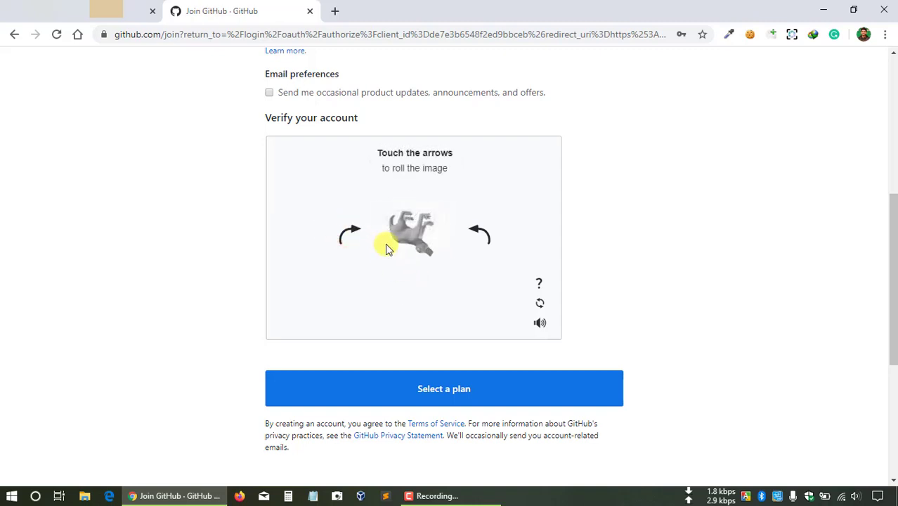
click(478, 234)
click(483, 234)
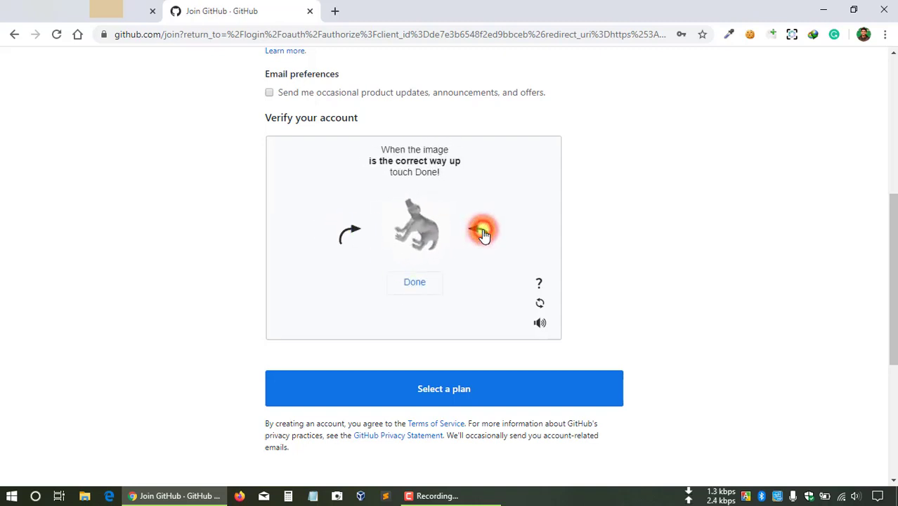
click(483, 234)
click(414, 283)
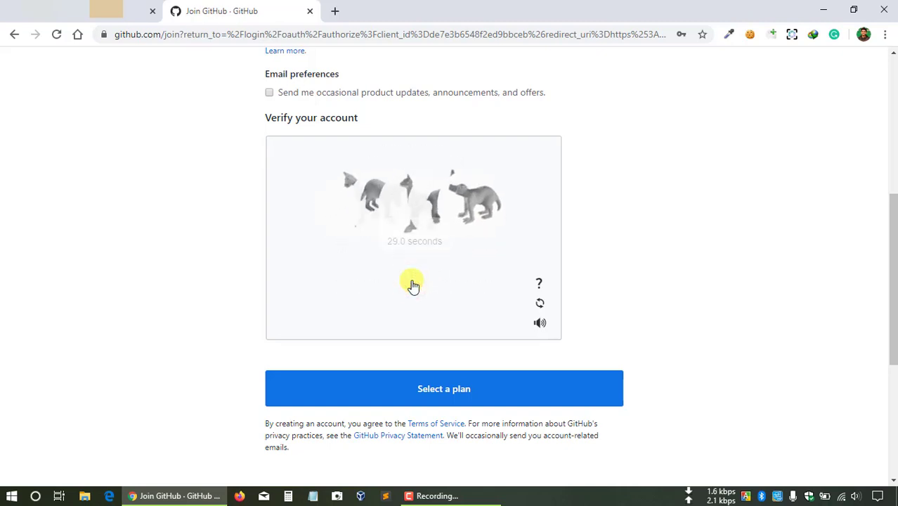
- Continue from the sign-up form to plan selection and choose the individual Free plan
click(451, 394)
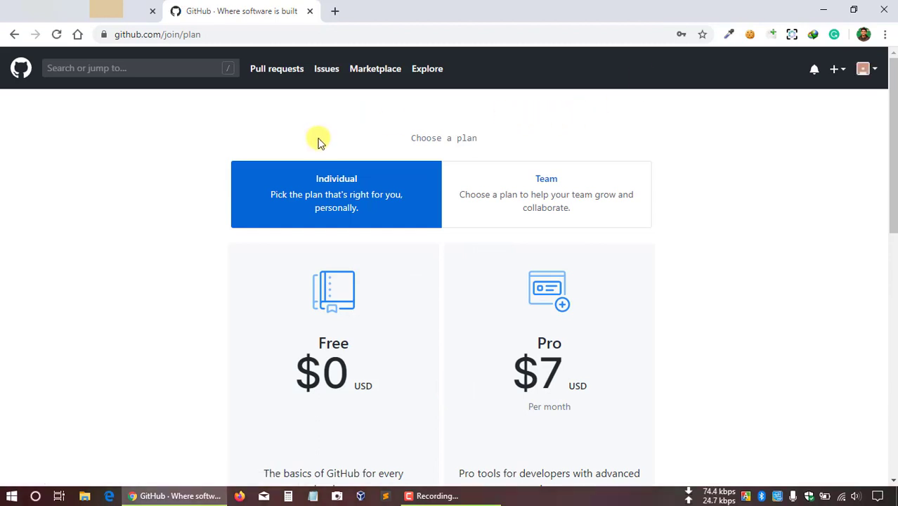
scroll(202, 232, down, 2)
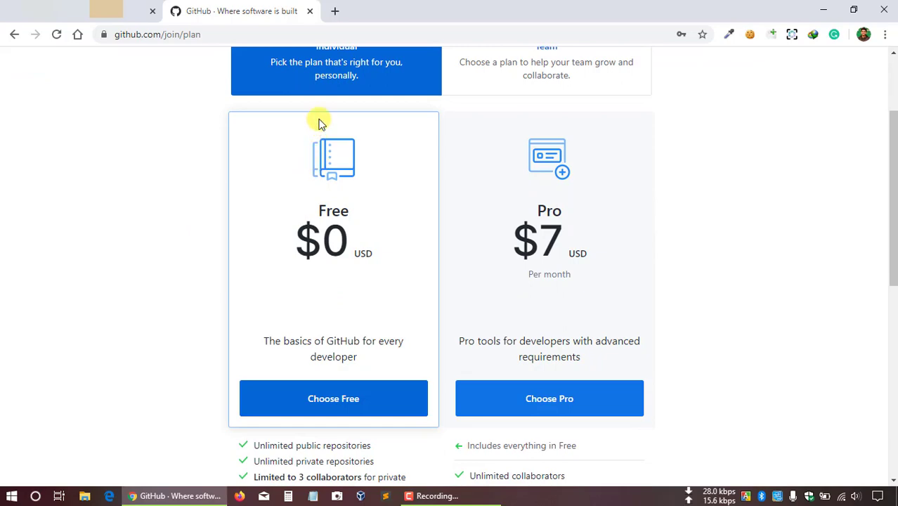
scroll(320, 220, down, 3)
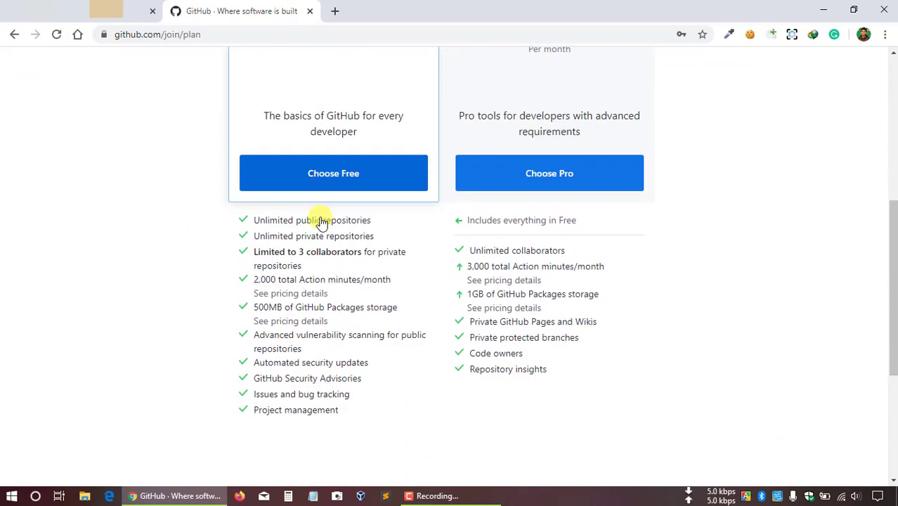
scroll(321, 220, down, 1)
scroll(318, 220, up, 1)
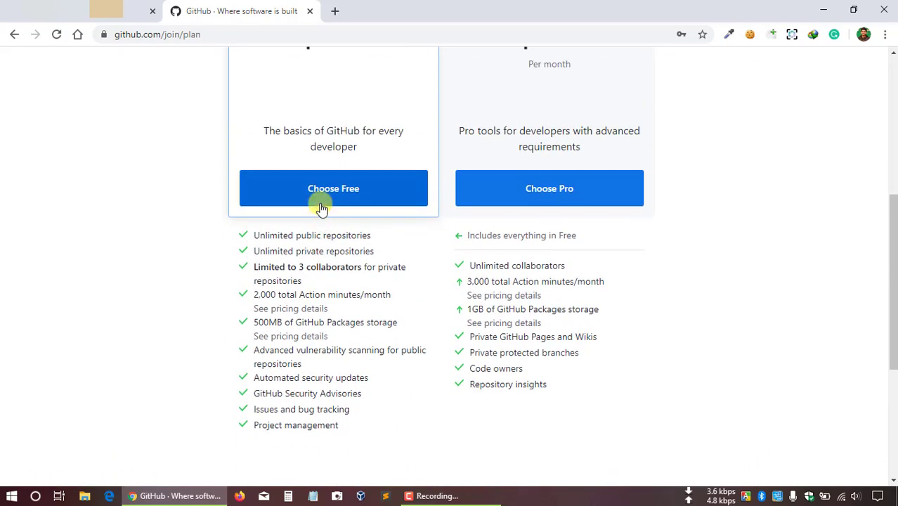
click(321, 197)
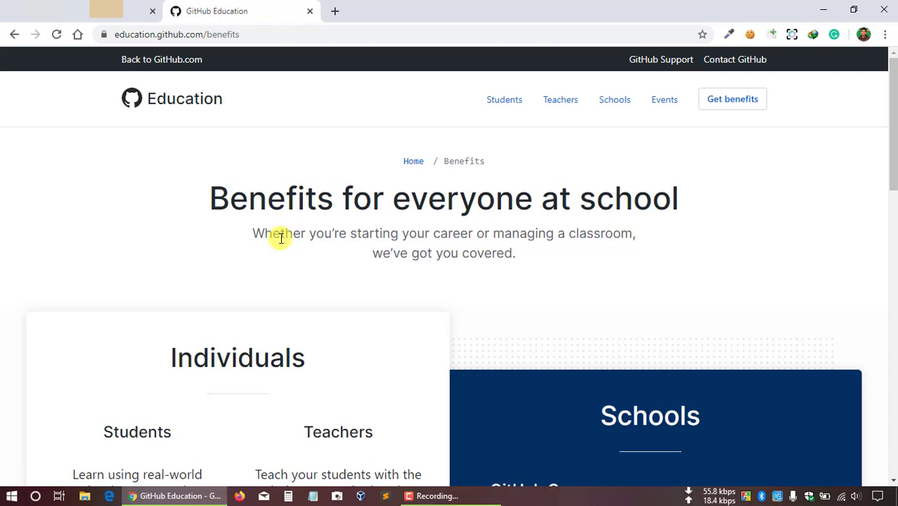
- Open the student benefits request from the GitHub Education benefits page and set the academic status to Student
scroll(280, 237, down, 6)
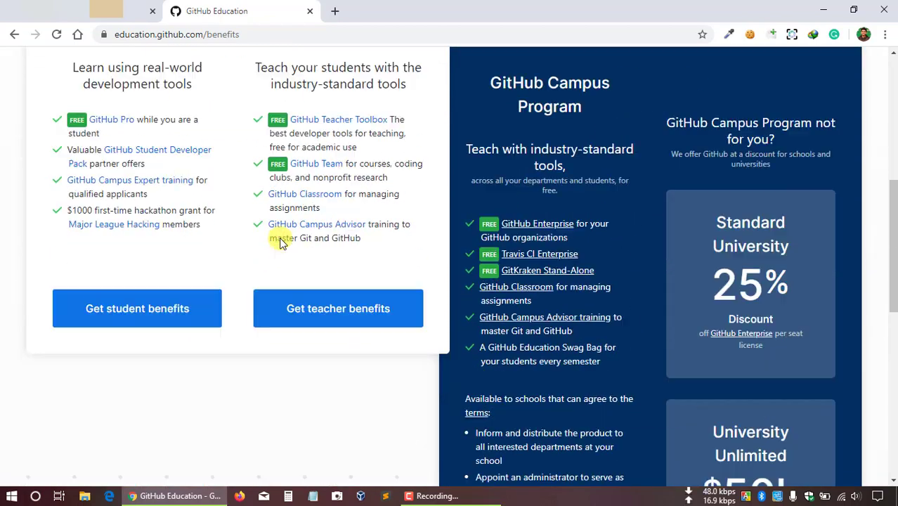
scroll(280, 241, down, 6)
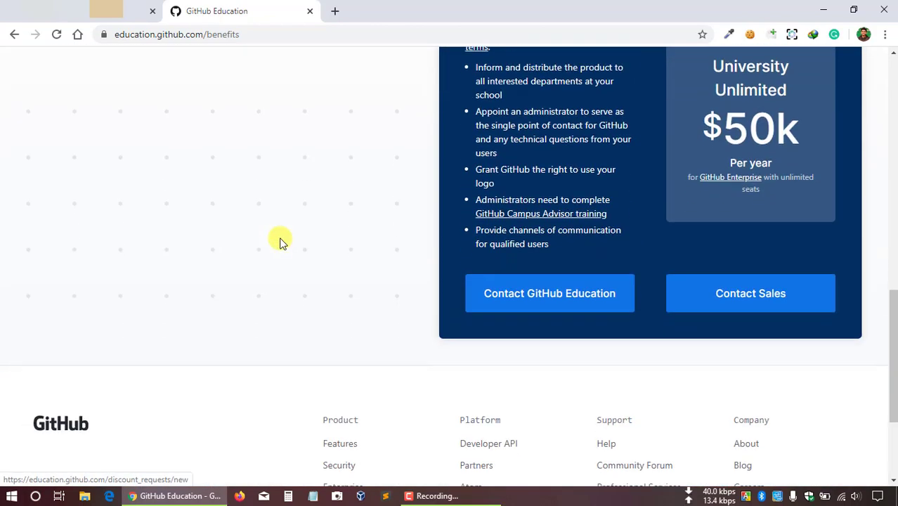
scroll(281, 241, up, 6)
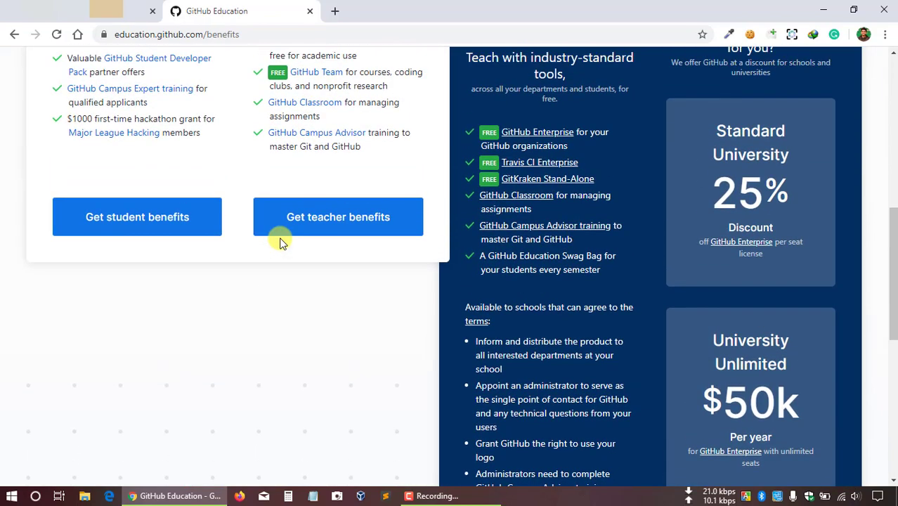
click(128, 221)
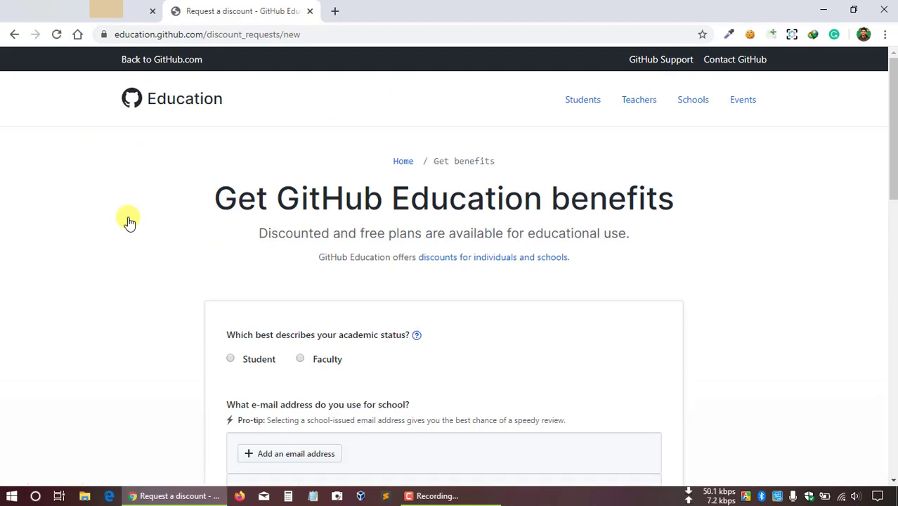
click(231, 360)
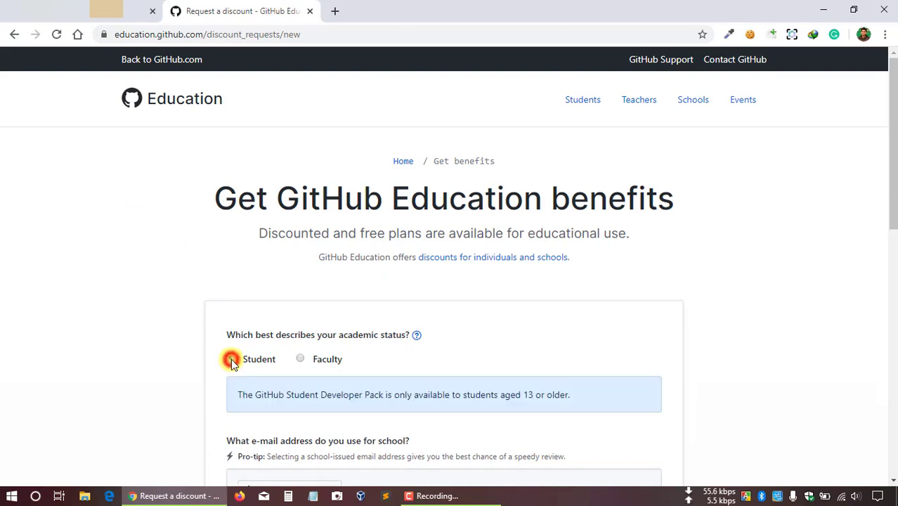
- Add the applicant's school email address to the education benefits request
scroll(231, 359, down, 1)
scroll(230, 357, down, 1)
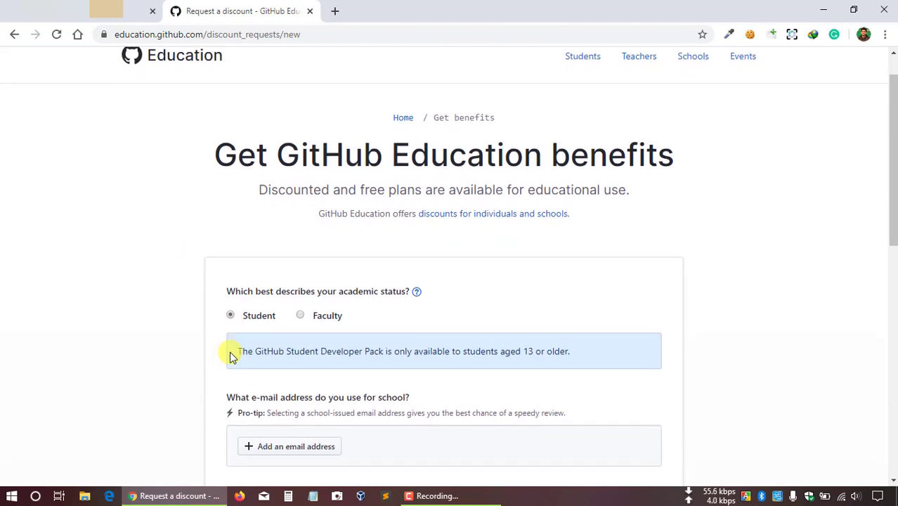
scroll(231, 357, down, 2)
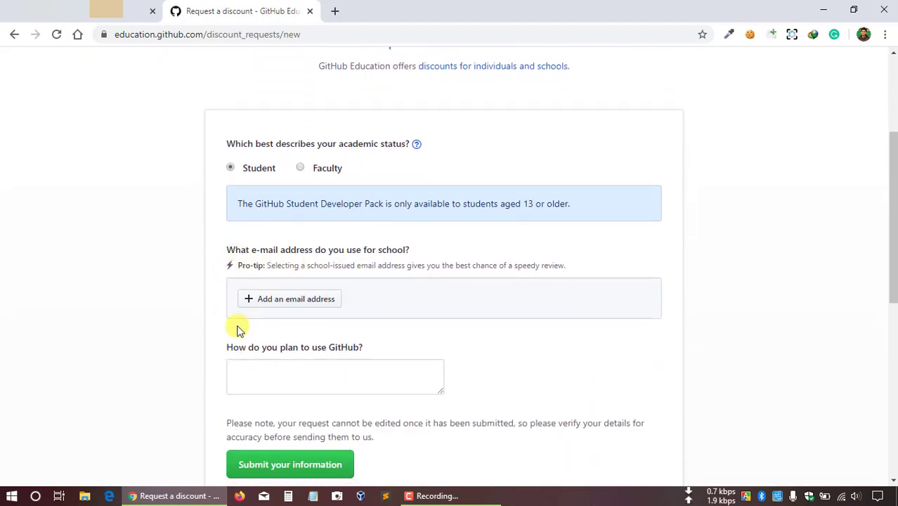
scroll(237, 326, down, 2)
scroll(237, 329, up, 1)
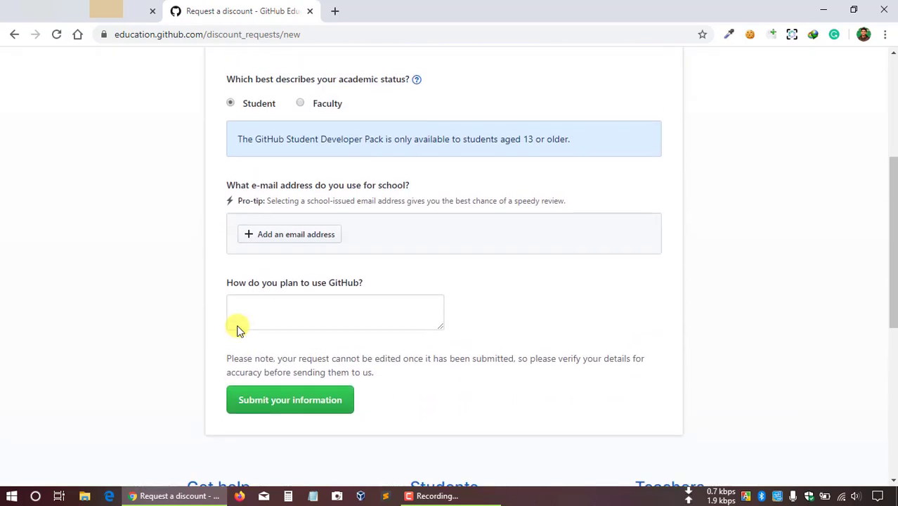
click(271, 243)
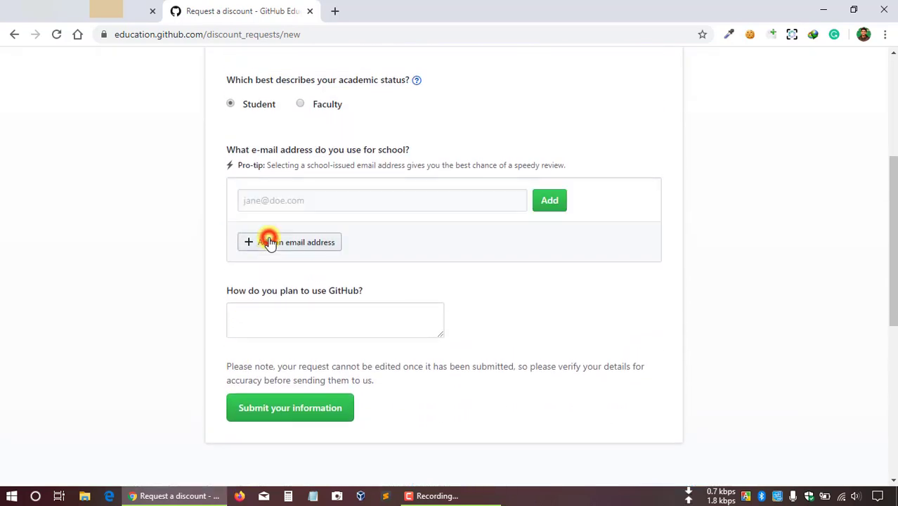
click(297, 196)
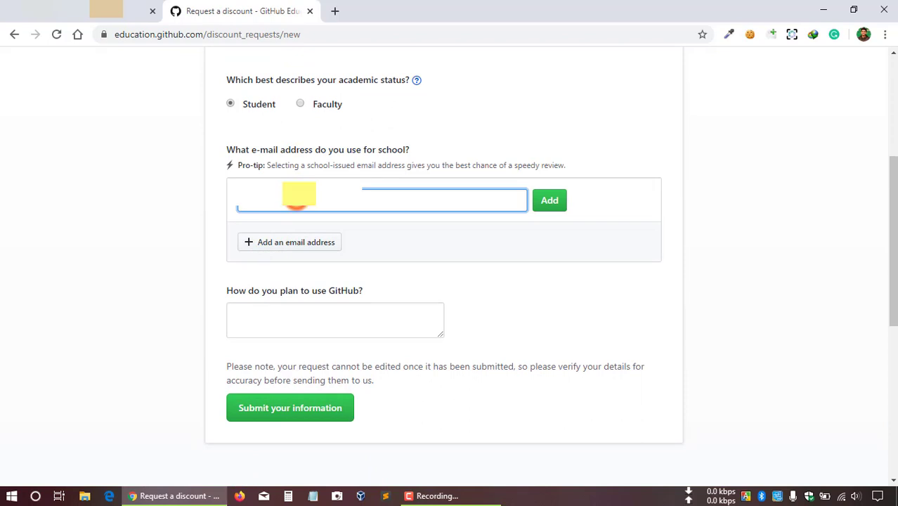
click(552, 201)
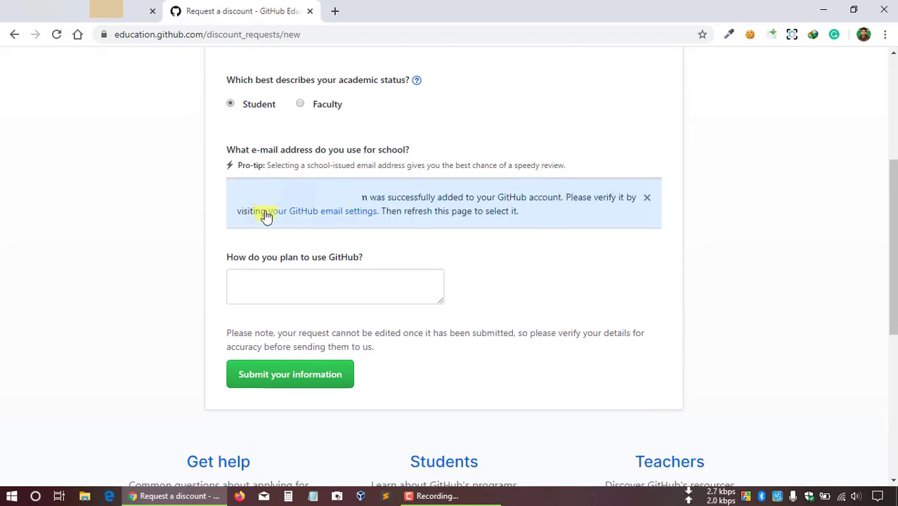
- Open the linked GitHub email settings and verify the account's email address through GitHub's verification message in Gmail
click(342, 215)
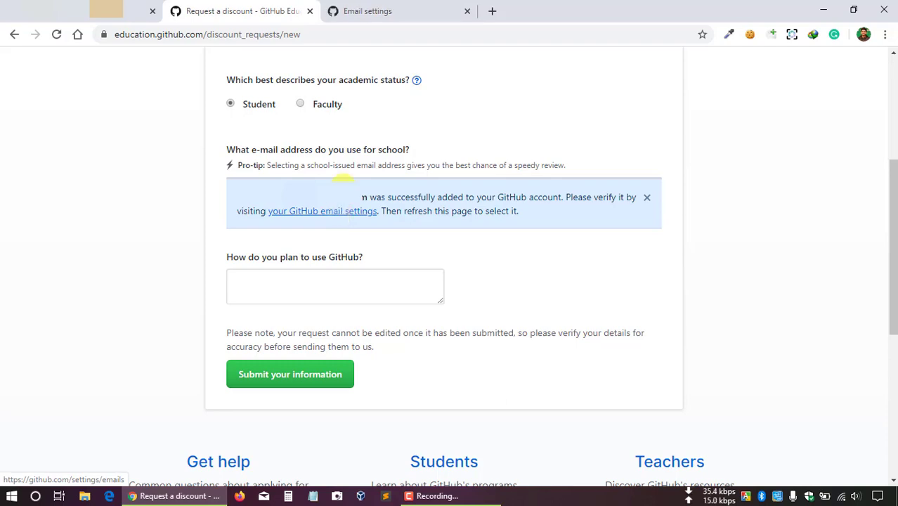
click(383, 9)
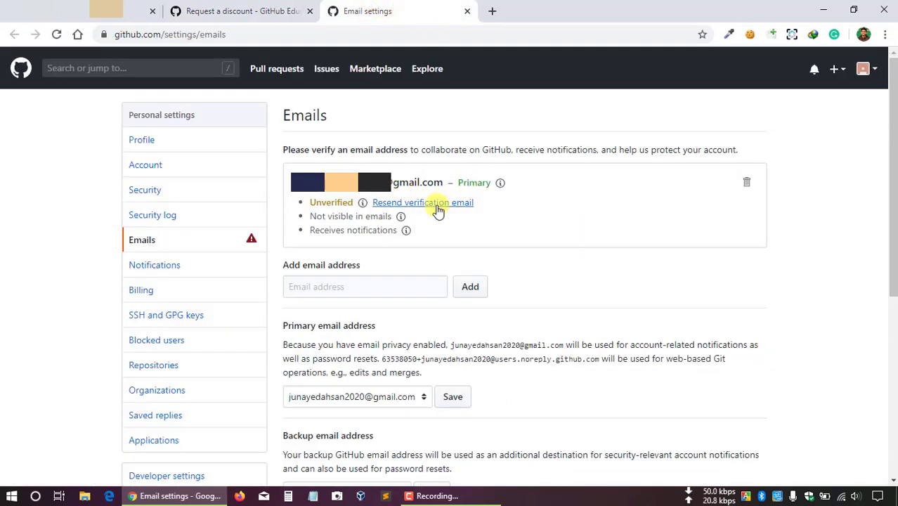
key(ctrl+1)
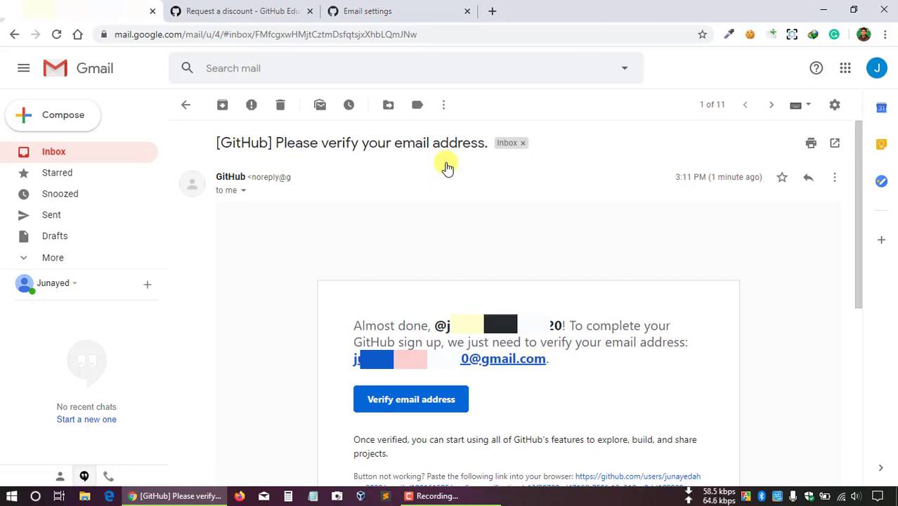
click(420, 401)
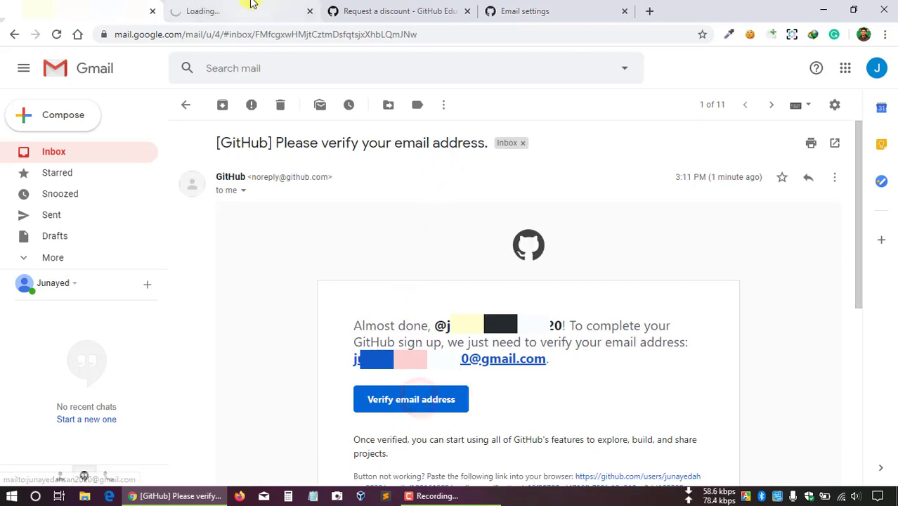
drag(251, 5, 414, 5)
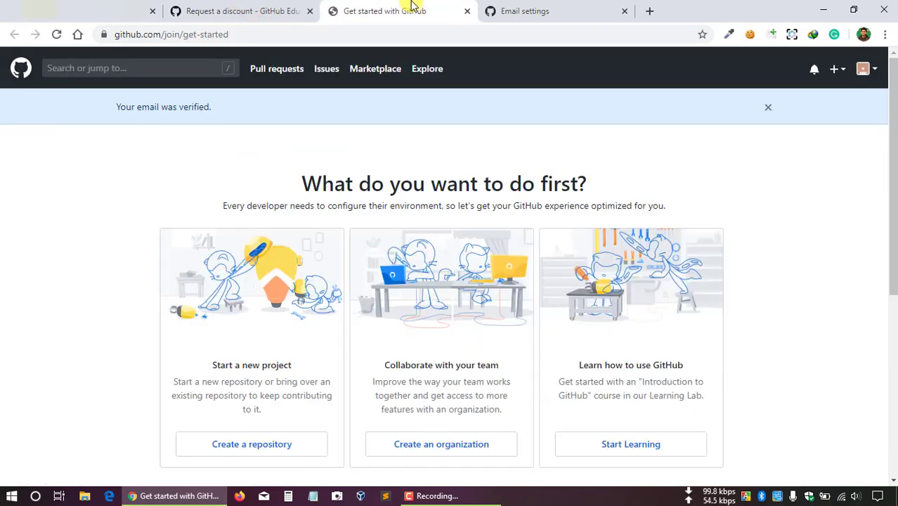
- Close the GitHub getting-started page and reload the education benefits request page to refresh the school email selection
key(ctrl+w)
scroll(450, 281, down, 3)
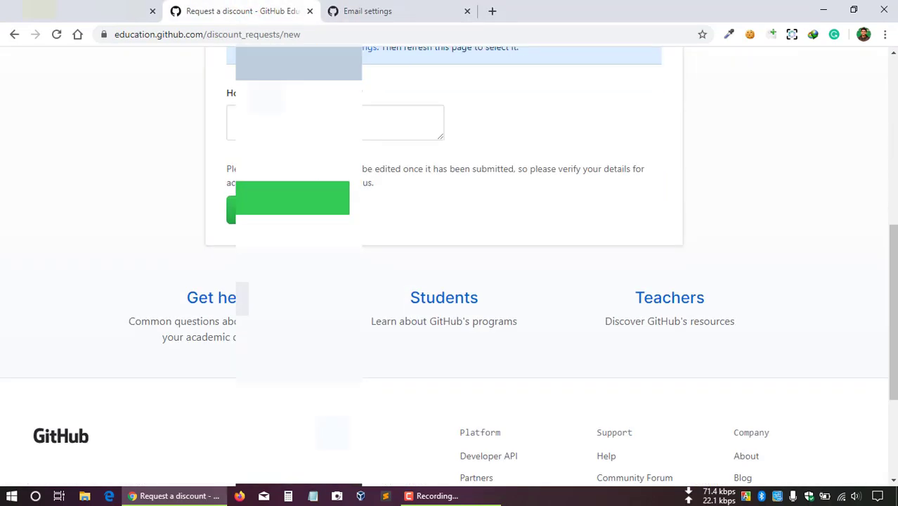
scroll(450, 281, up, 6)
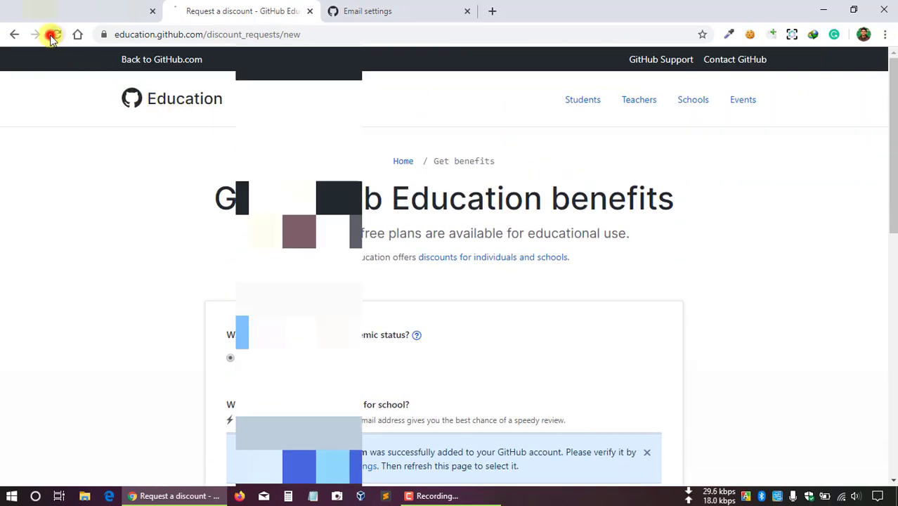
click(51, 37)
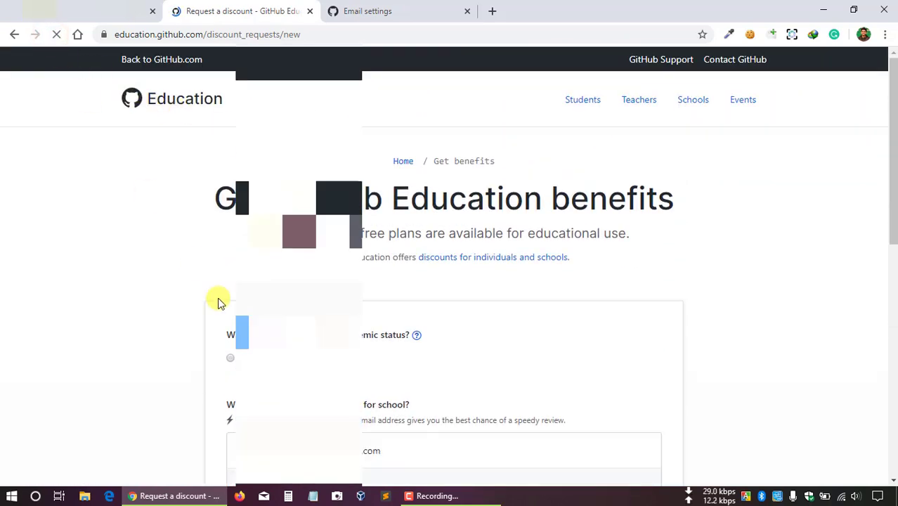
- Switch the academic status proof to image upload and attach the student ID card image from the Desktop folder
scroll(217, 302, down, 3)
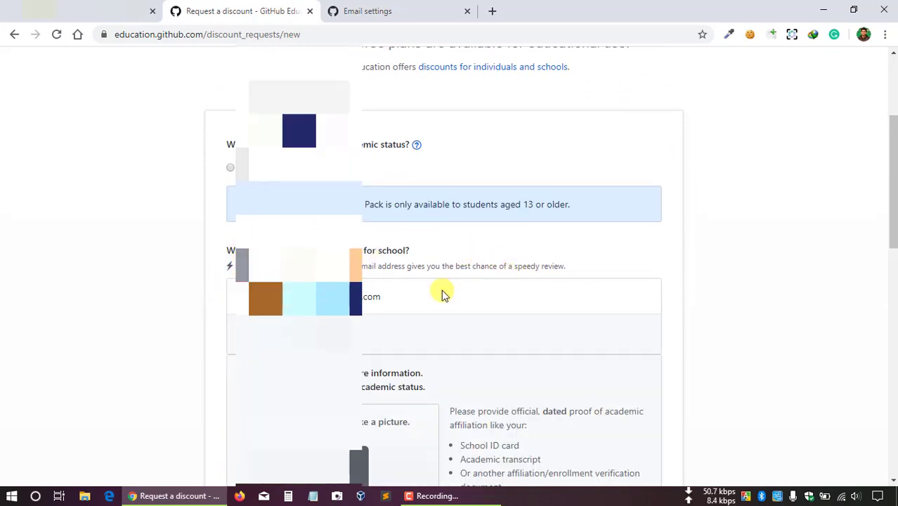
scroll(231, 341, down, 2)
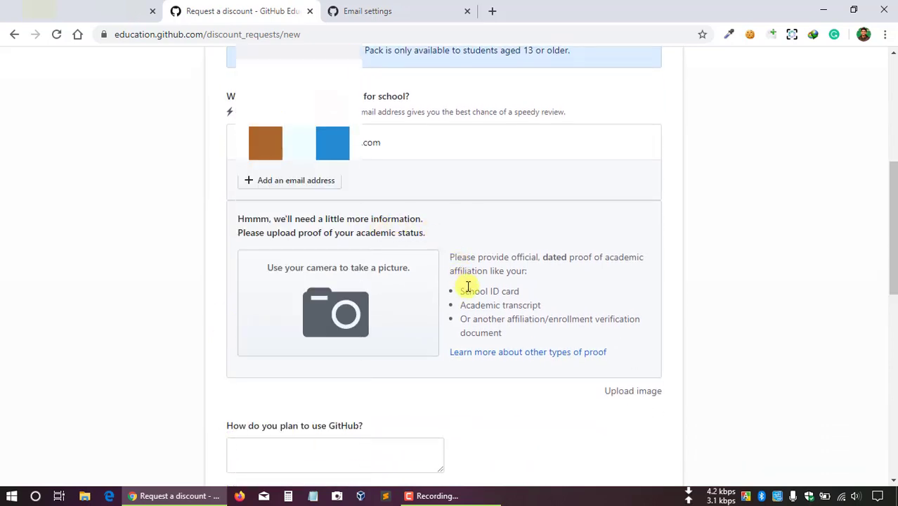
drag(460, 291, 524, 288)
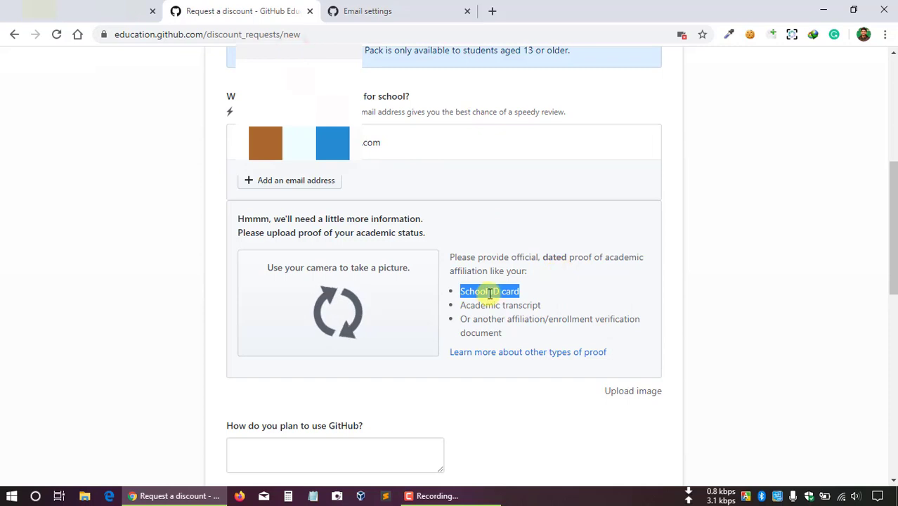
scroll(492, 309, down, 1)
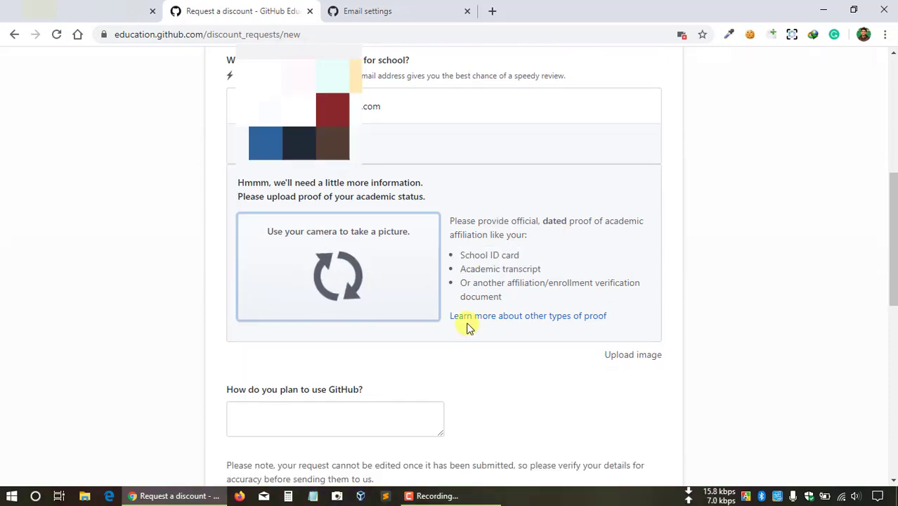
click(631, 359)
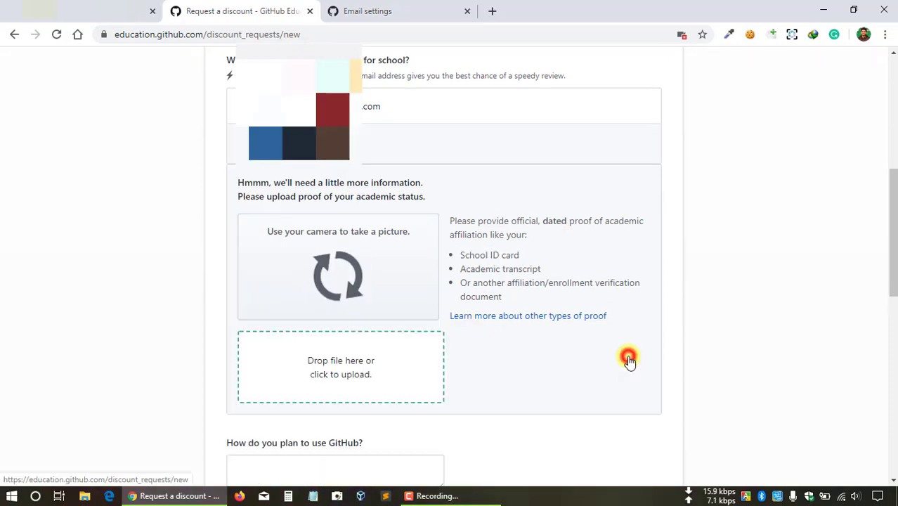
scroll(444, 363, down, 2)
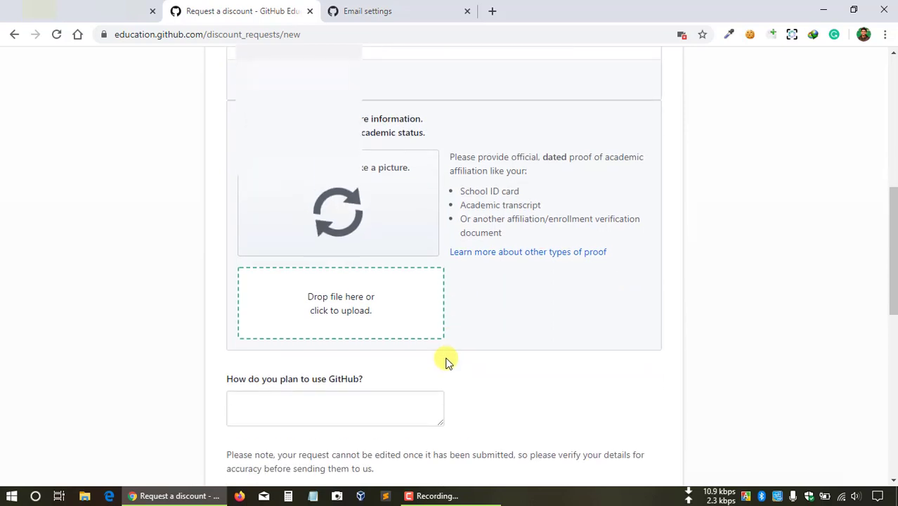
click(345, 279)
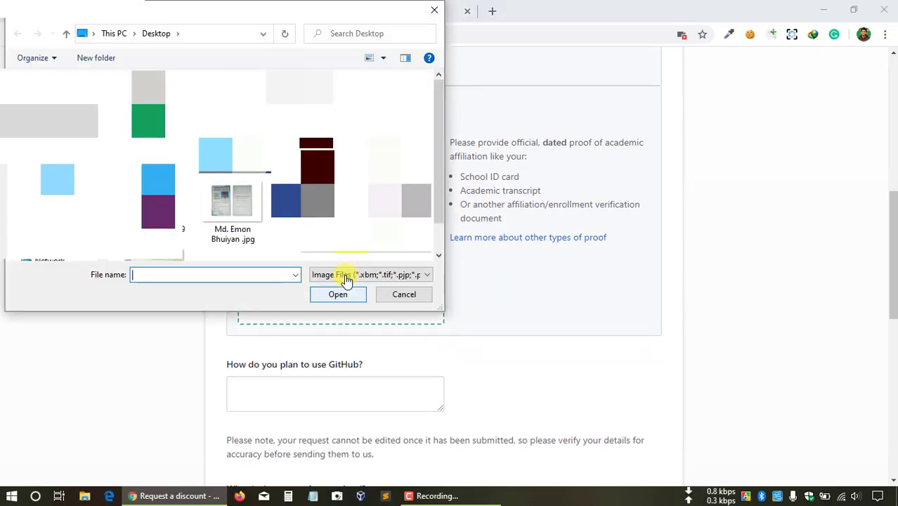
click(232, 203)
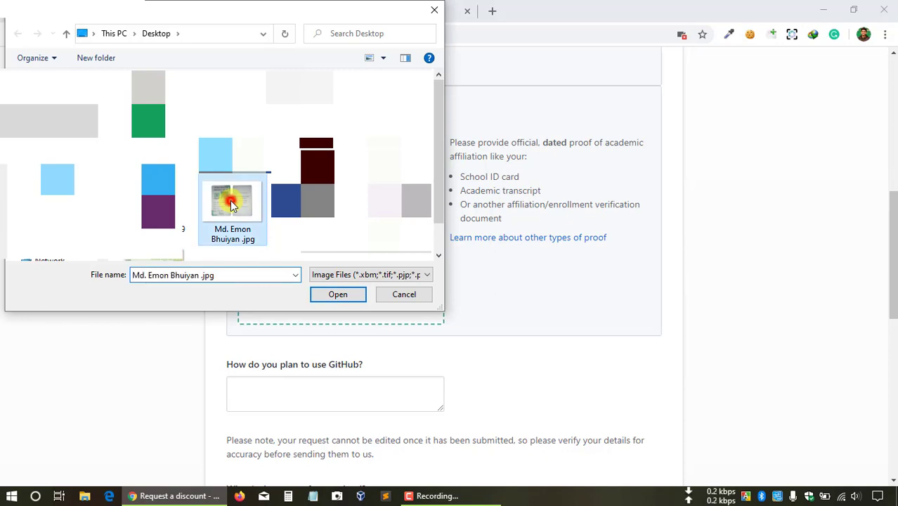
click(336, 295)
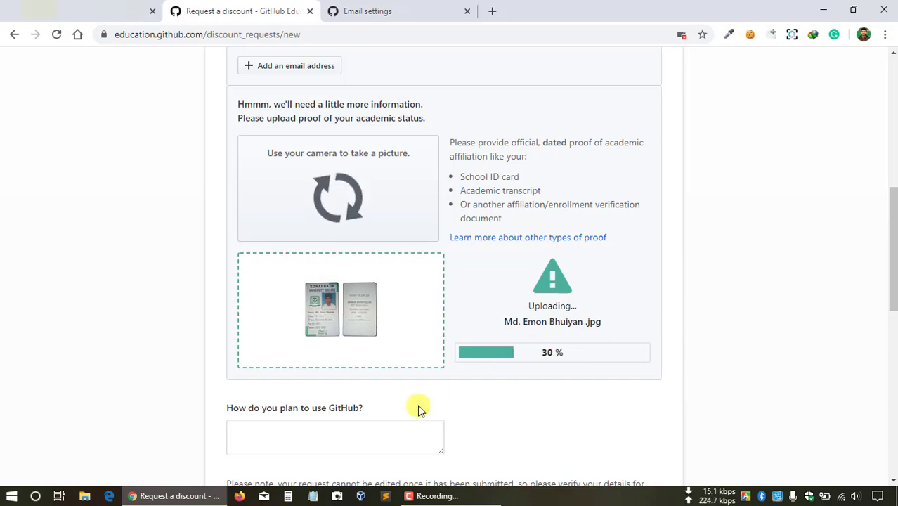
- Enlarge the GitHub plan answer box and enter "Dear sir," followed by "I want to use GitHub education package to develop my coding skills."
scroll(418, 409, down, 2)
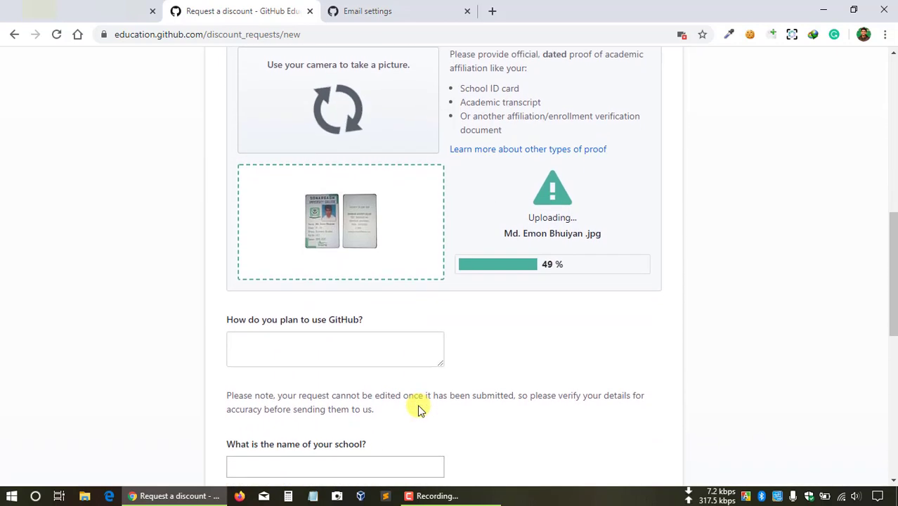
scroll(419, 409, down, 1)
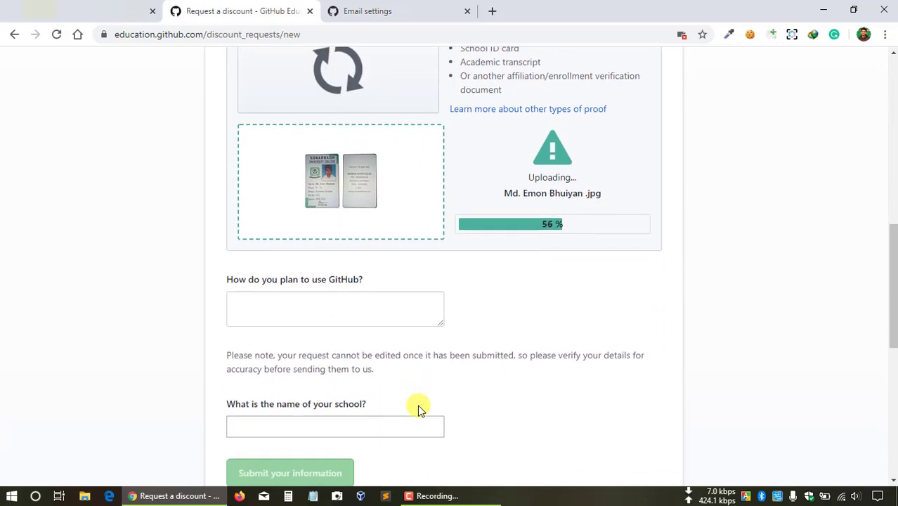
drag(441, 323, 647, 382)
click(501, 342)
text(De)
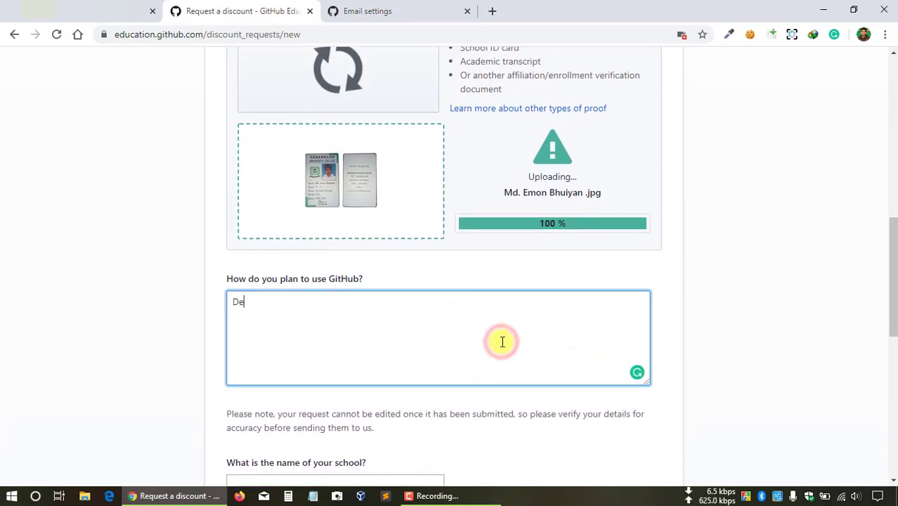
text(ars)
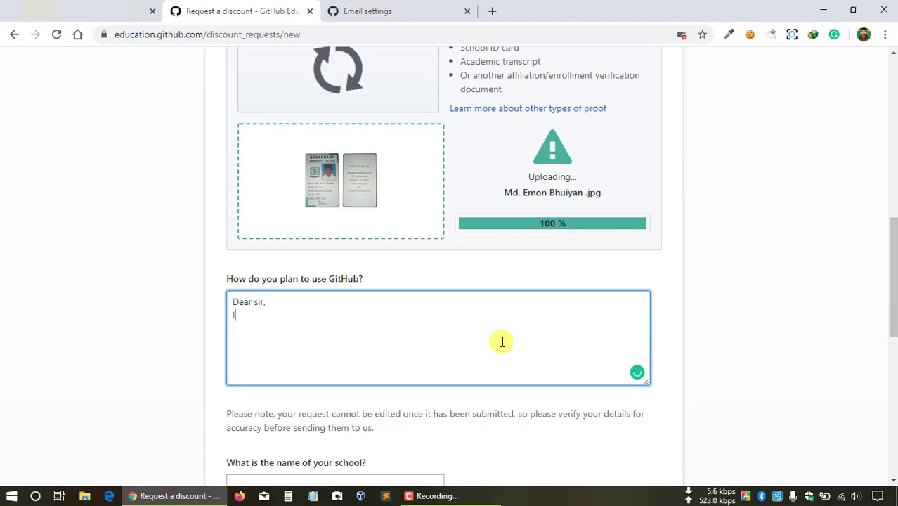
text(wa)
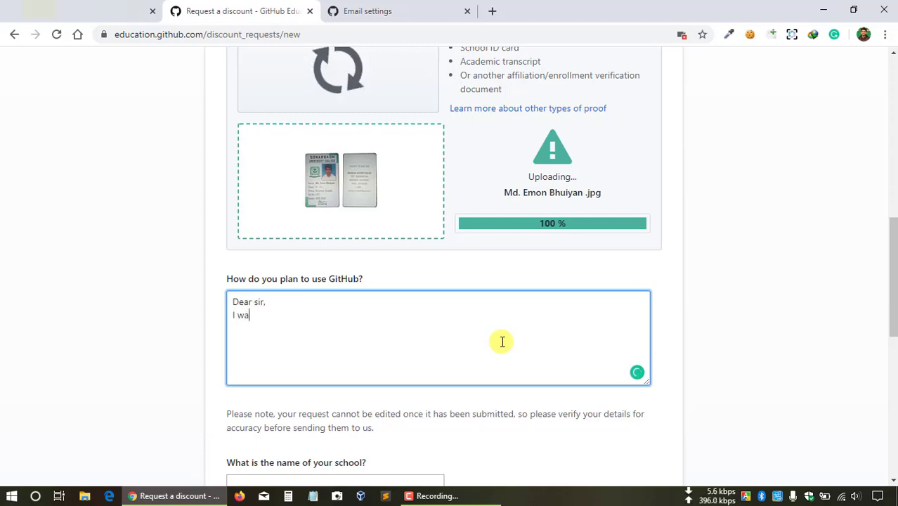
text(nt to use)
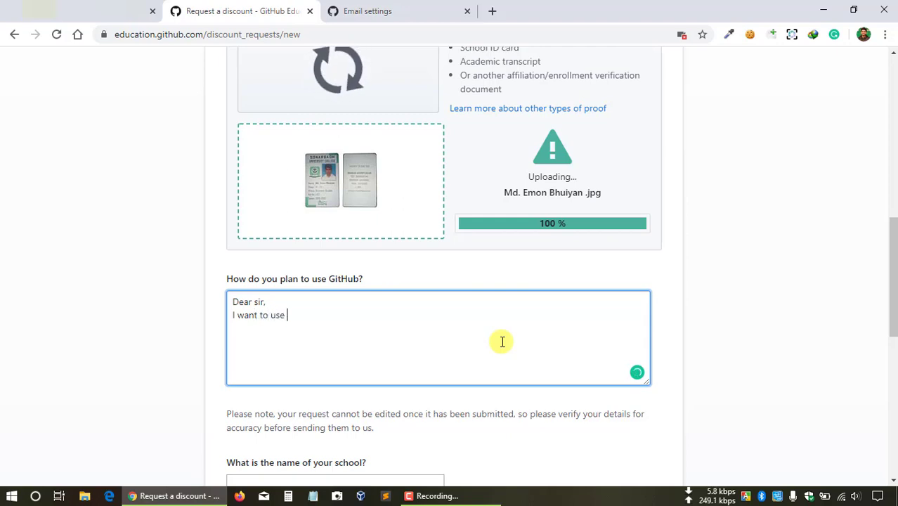
text( github)
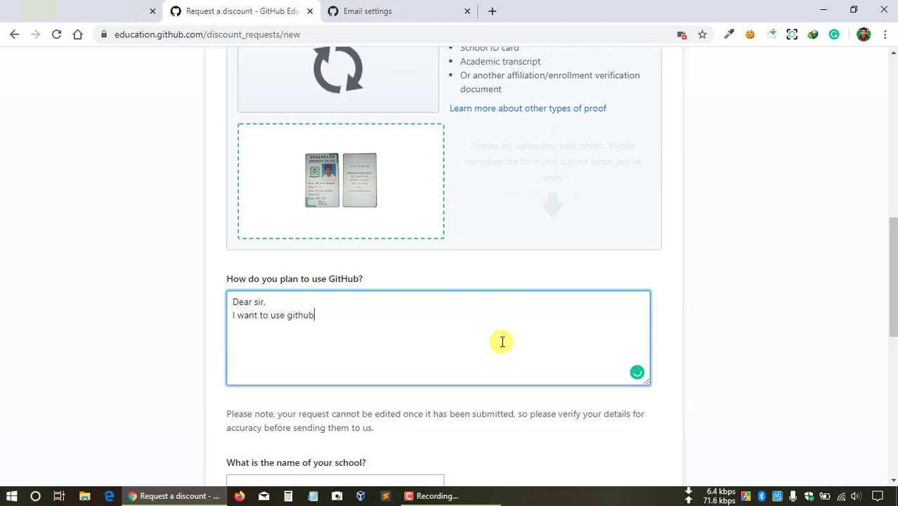
text( educati)
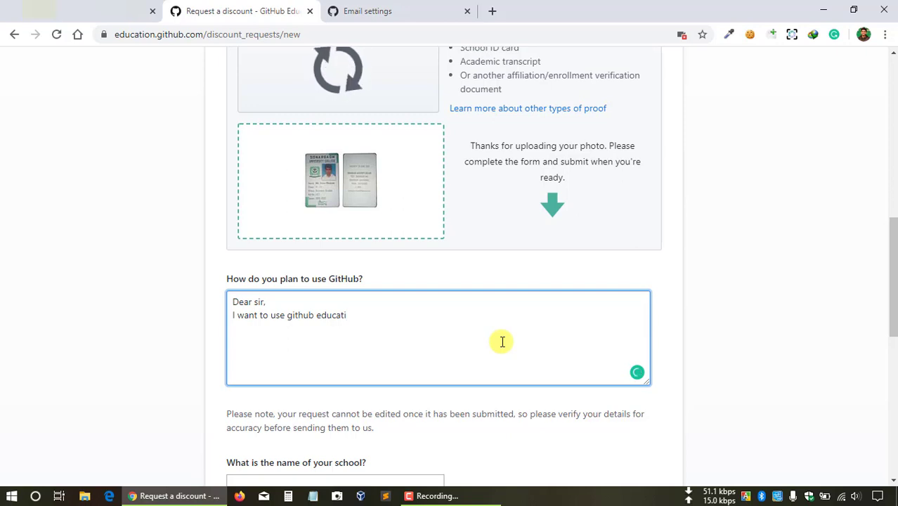
text(on package to)
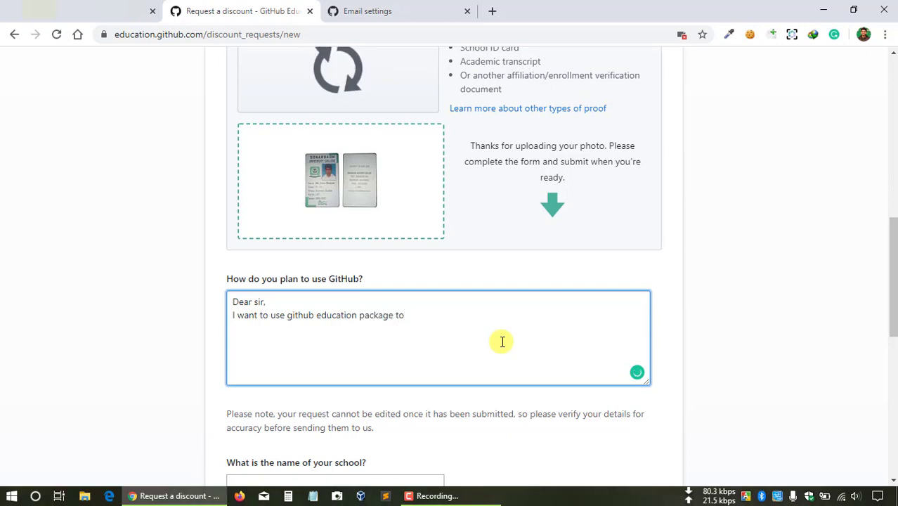
text( develop my )
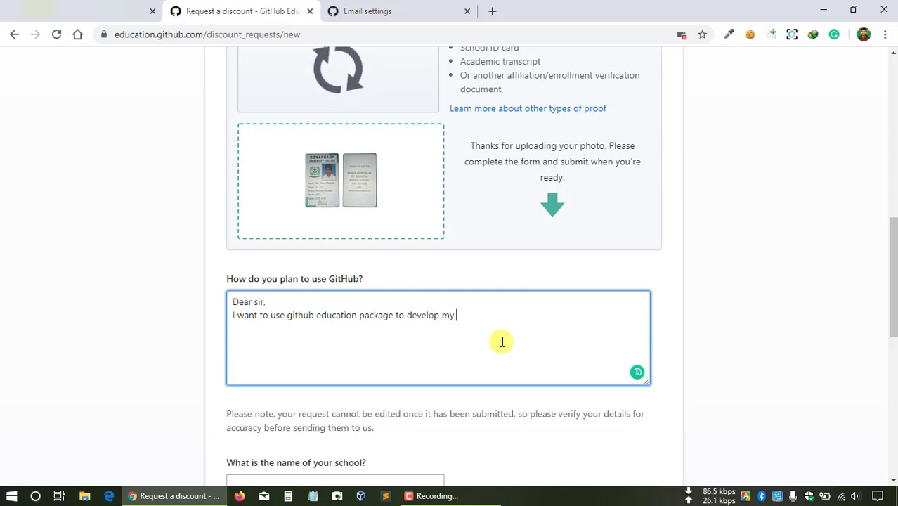
text(coding )
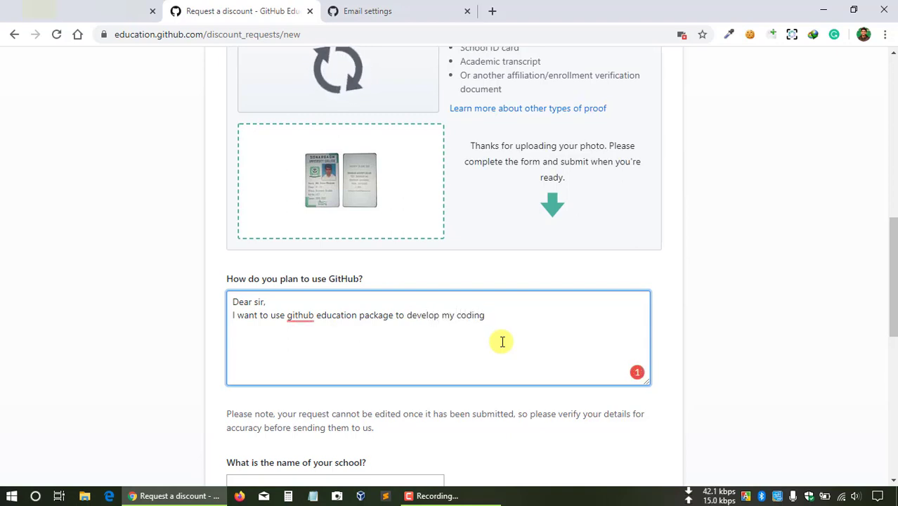
text(skills.)
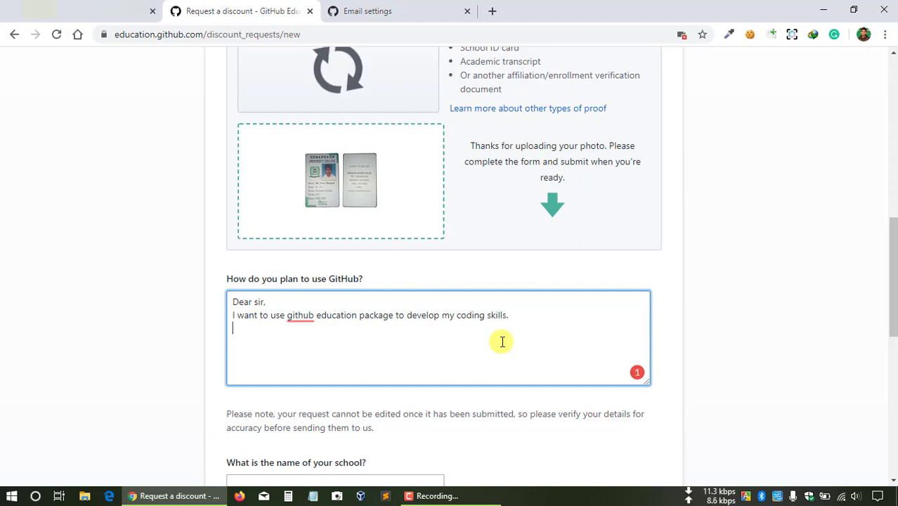
mouse_move(300, 315)
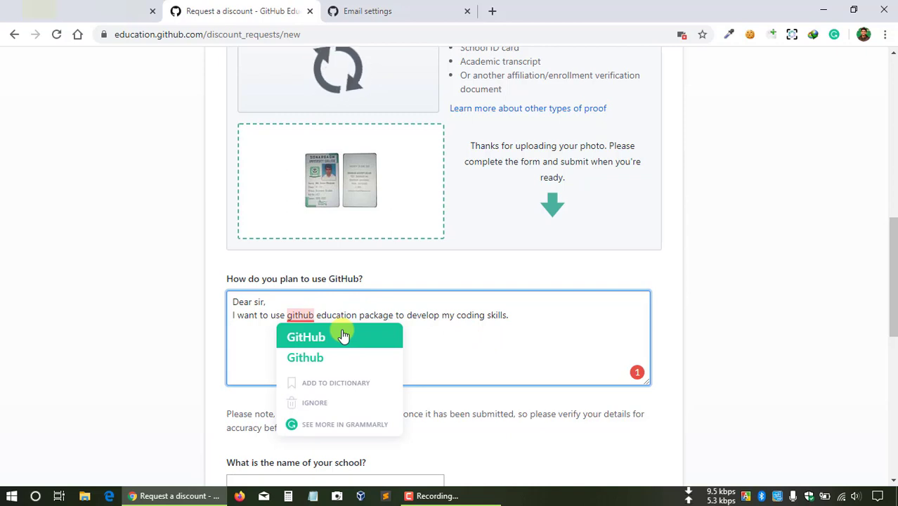
click(343, 337)
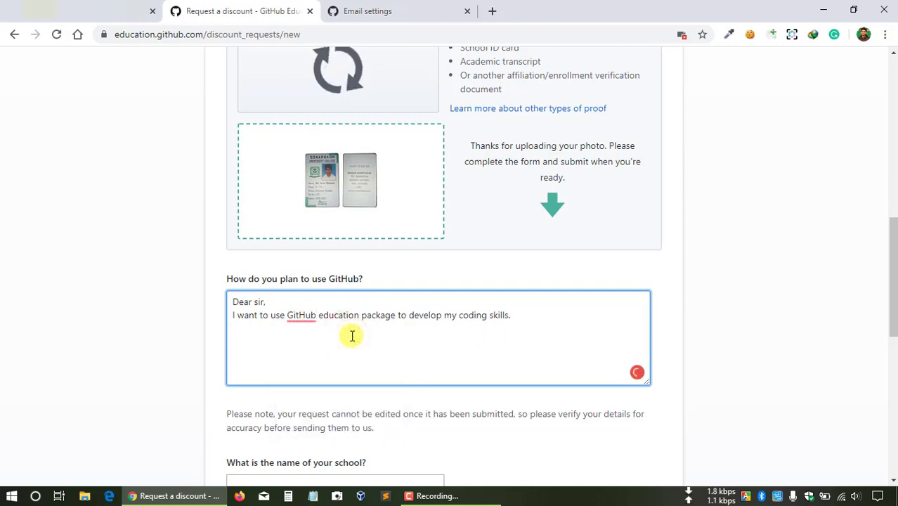
- Add the line "Please approve my application and give a chance to use GitHub education package." to the GitHub plan answer
text(Please approve my a)
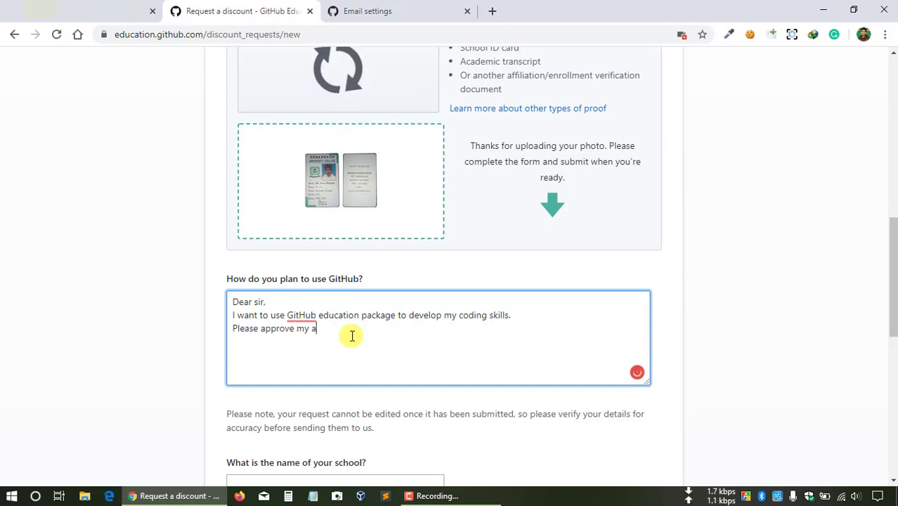
text(pplicatio)
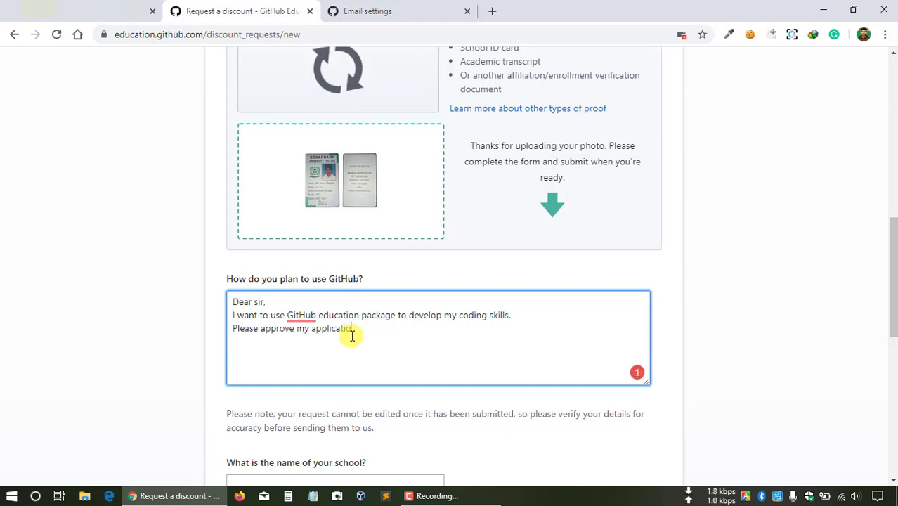
text(n and give a ch)
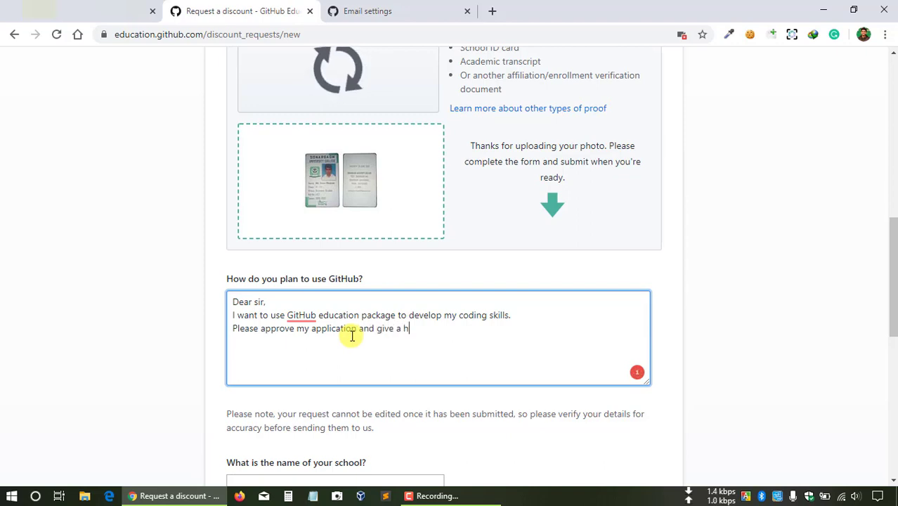
key(BackSpace)
text(chance to use )
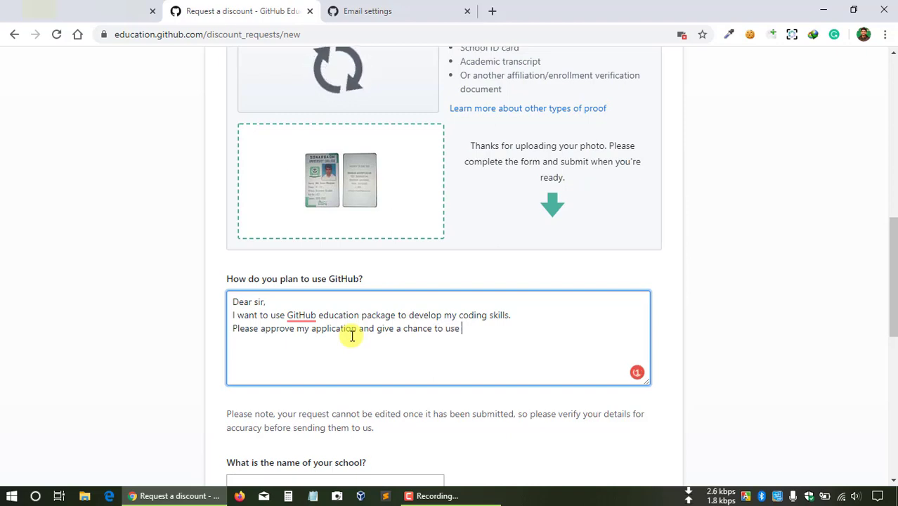
text(GitHub )
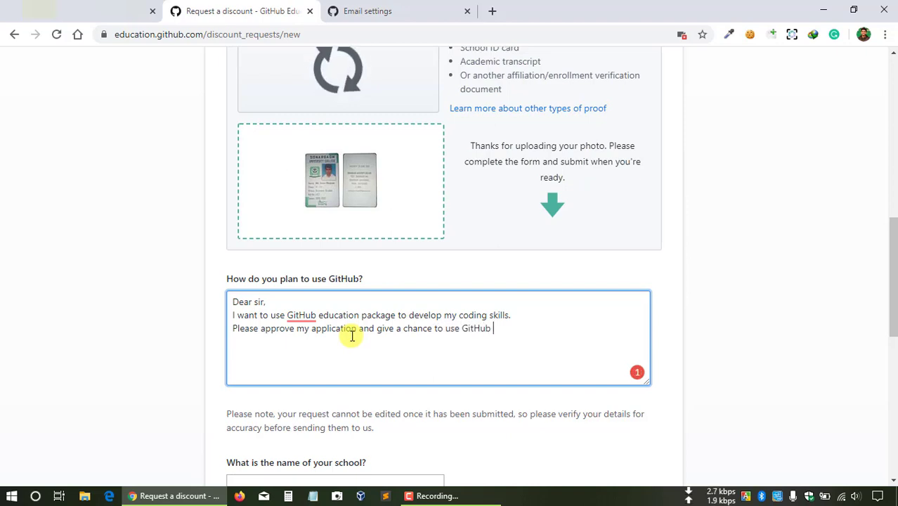
text(education )
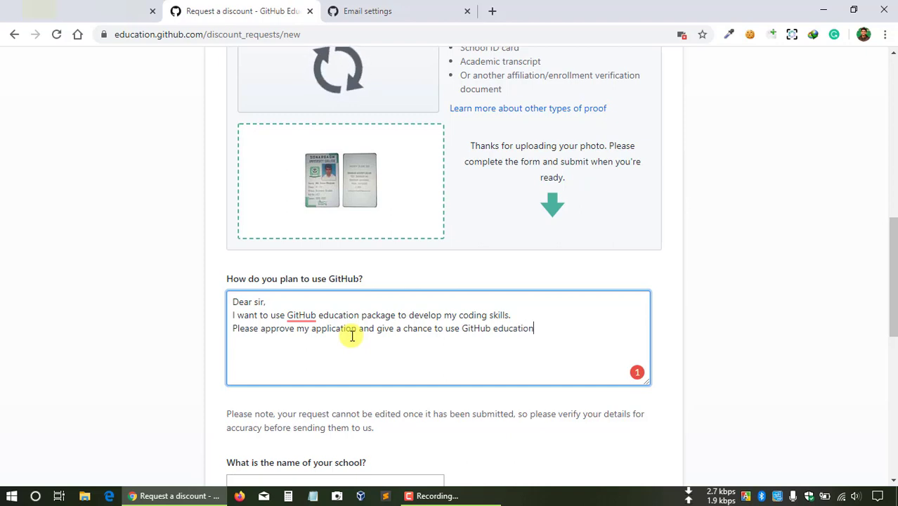
text(package)
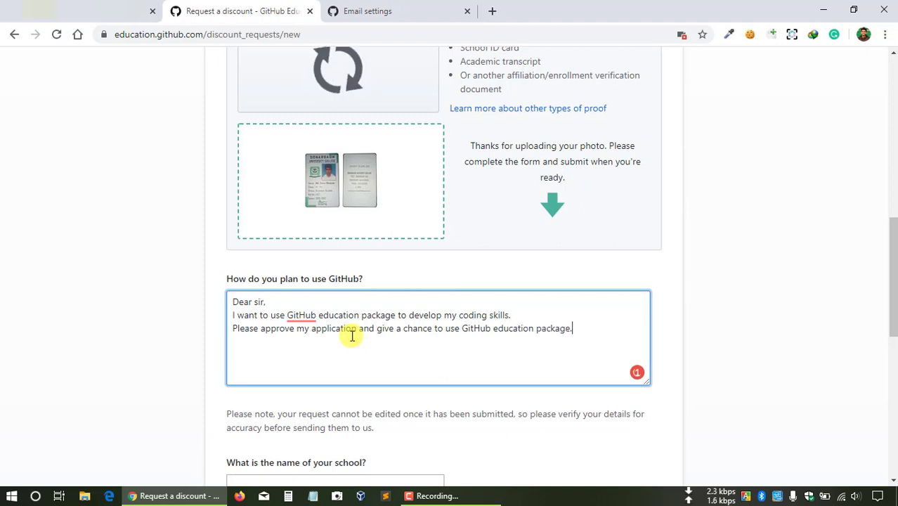
text(.)
- Add the line "Here I attached my student id card." to the GitHub plan answer and correct the previous line to "give me a chance"
key(Return)
text(Here I)
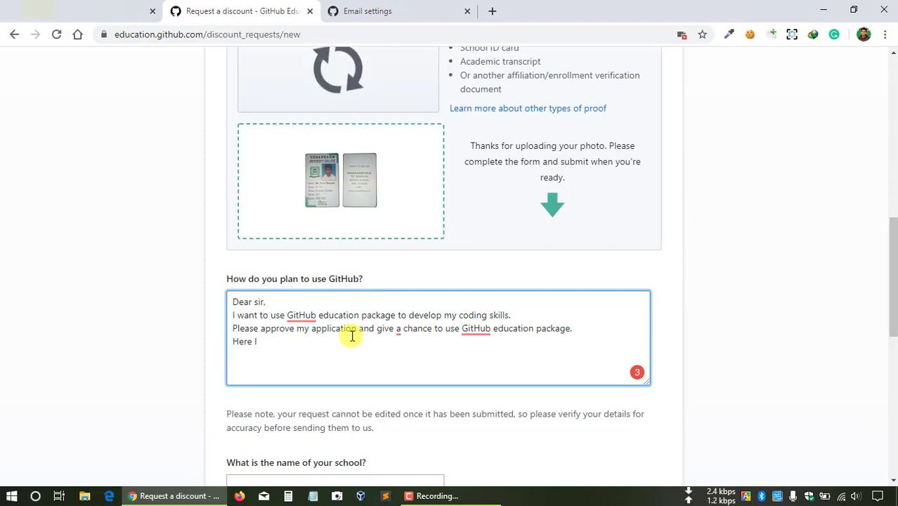
click(398, 328)
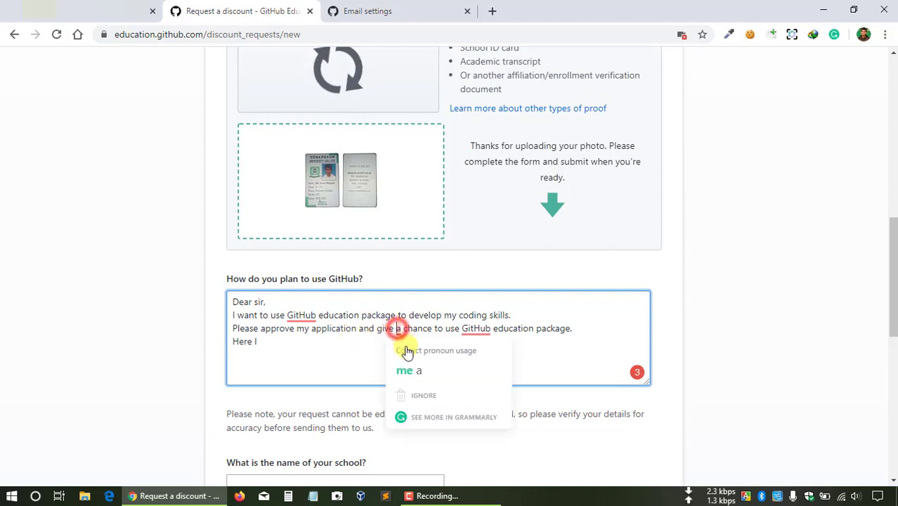
click(407, 362)
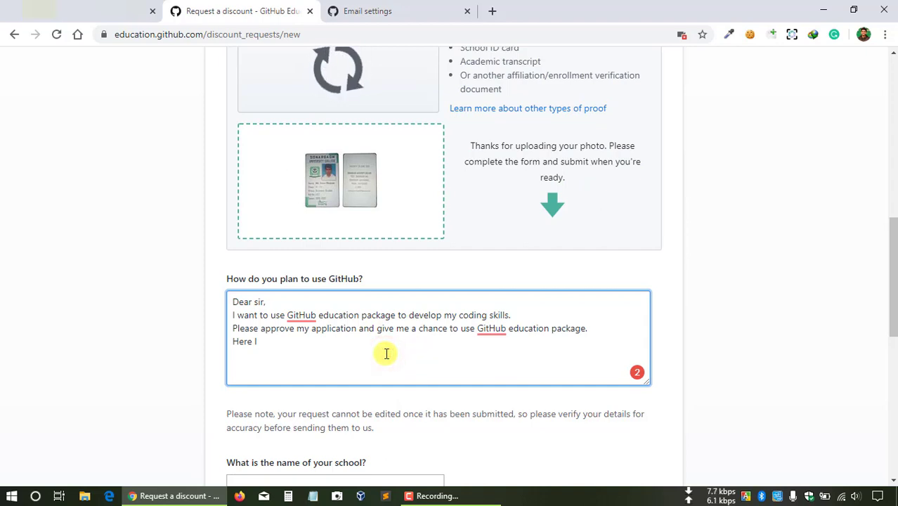
text(attac)
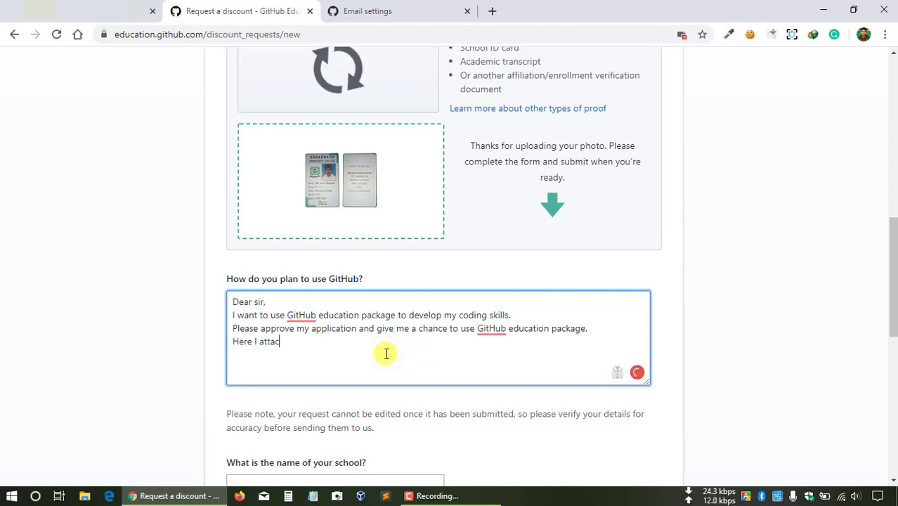
text(hed my)
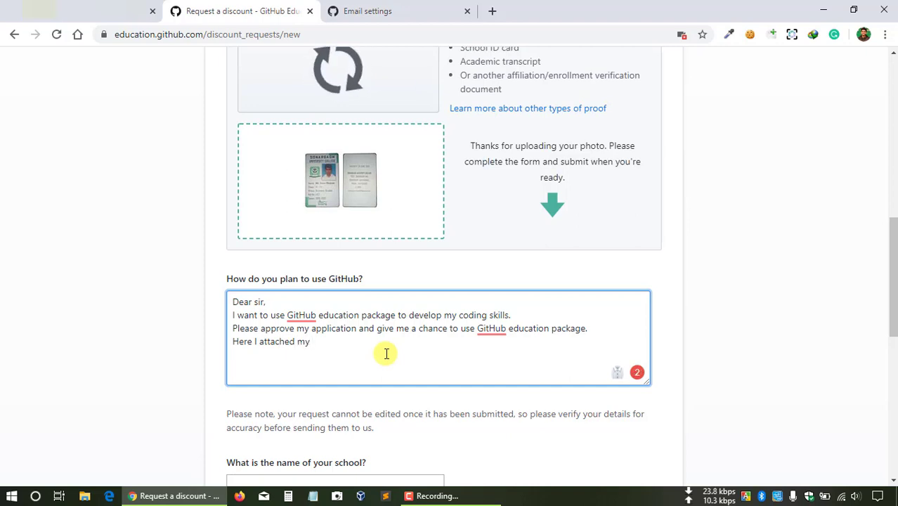
text(studen)
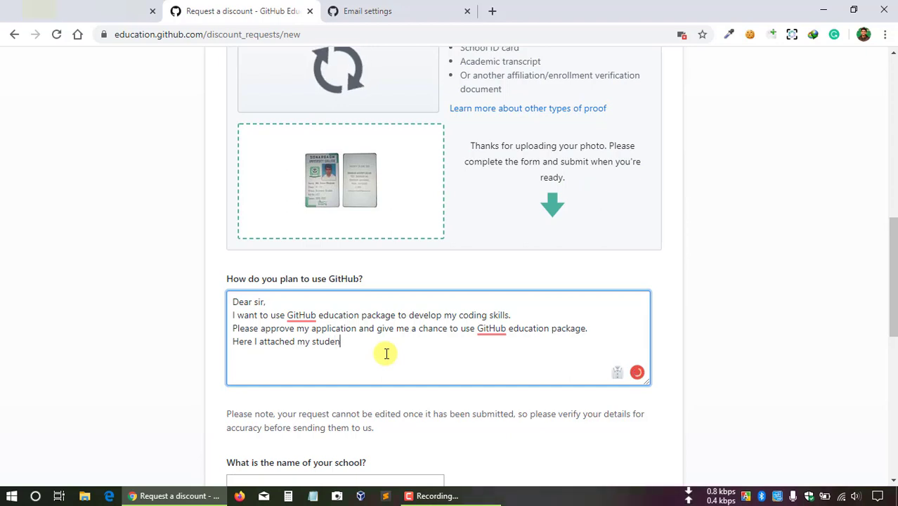
text(s)
text( i)
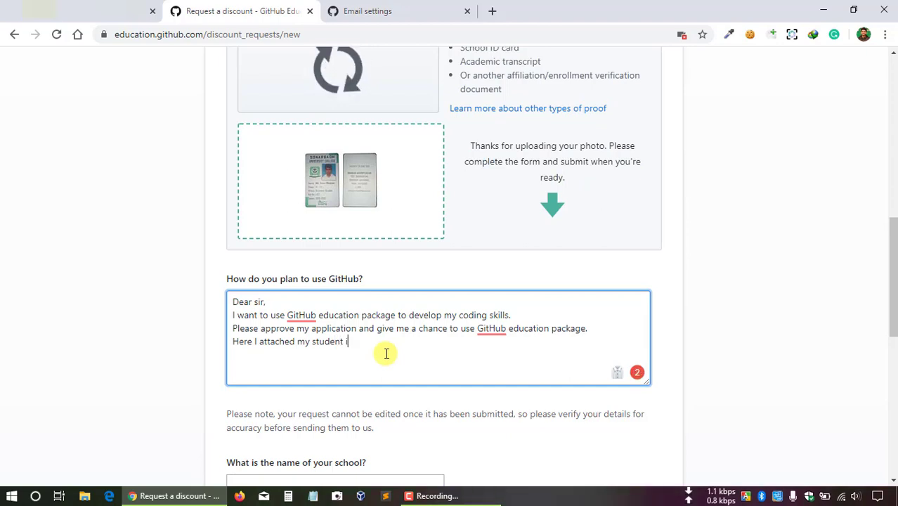
text(d card.)
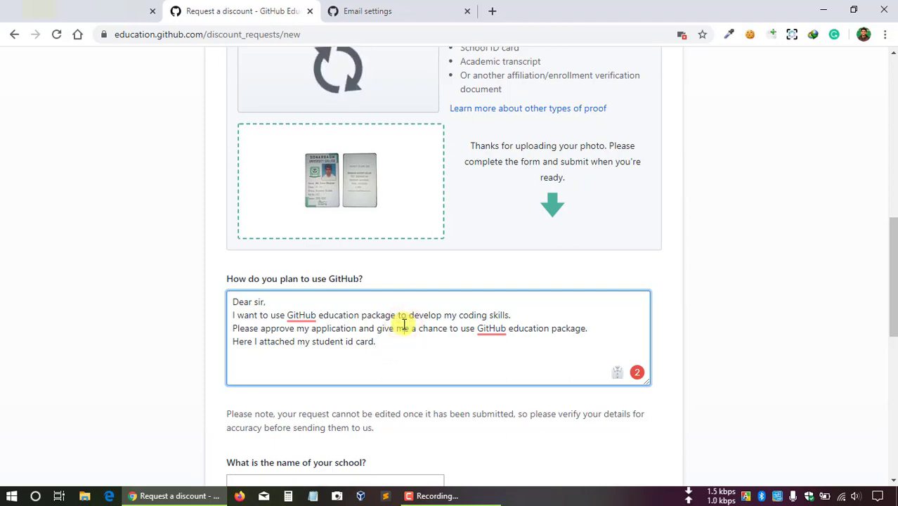
- Enter "Sonargaon University College" as the school name, without choosing any of the suggested schools
scroll(731, 357, down, 2)
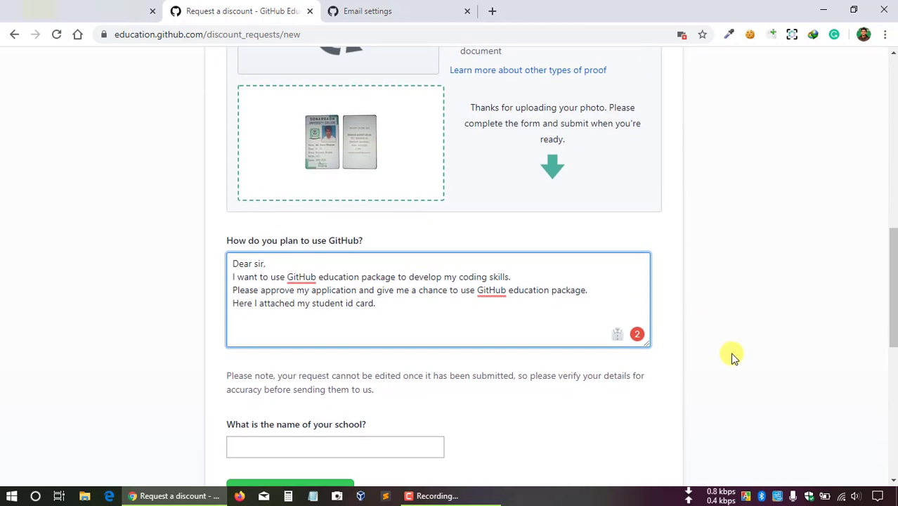
click(329, 372)
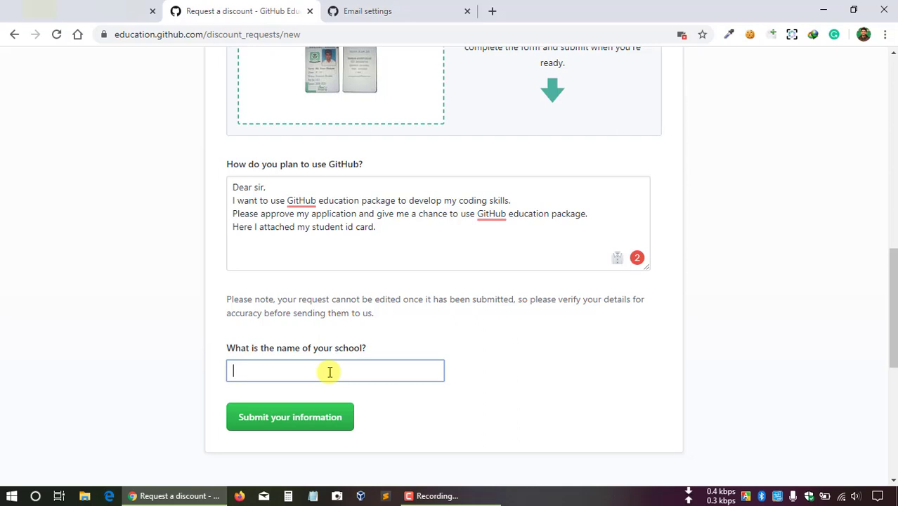
text(Sonargaon U)
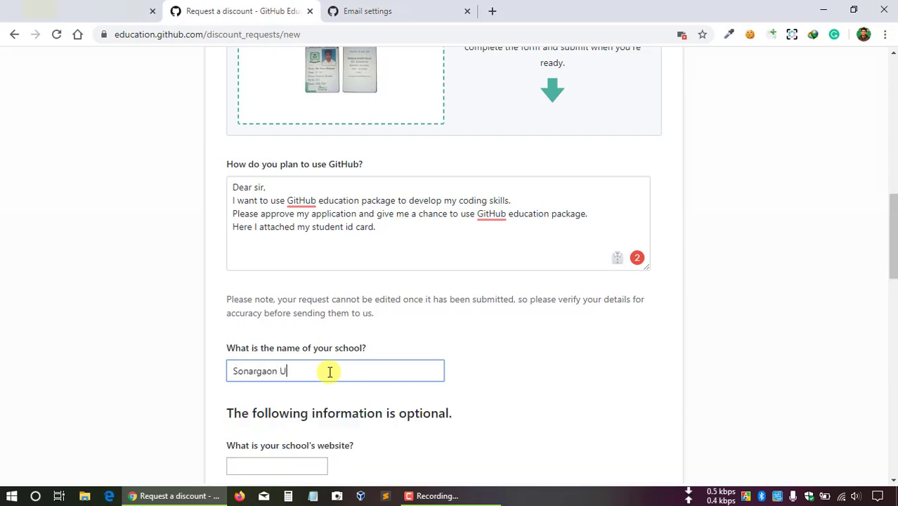
text(niversity College)
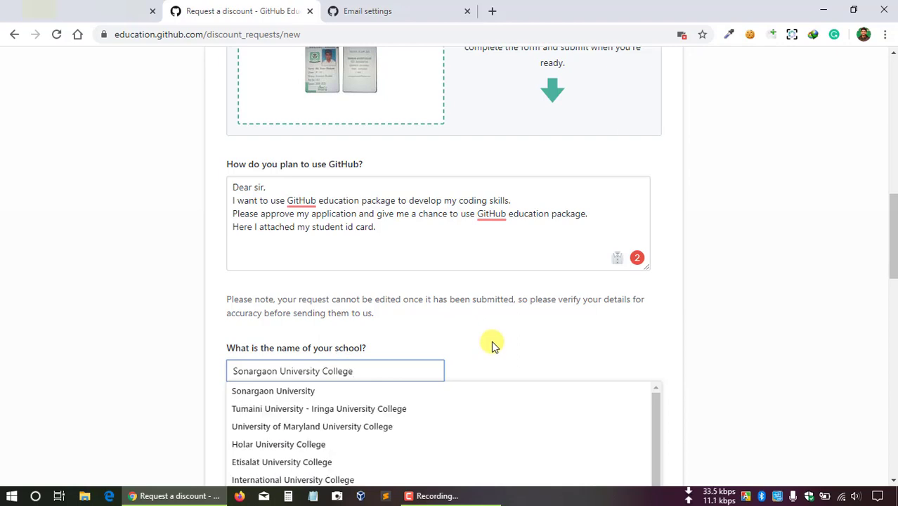
click(492, 343)
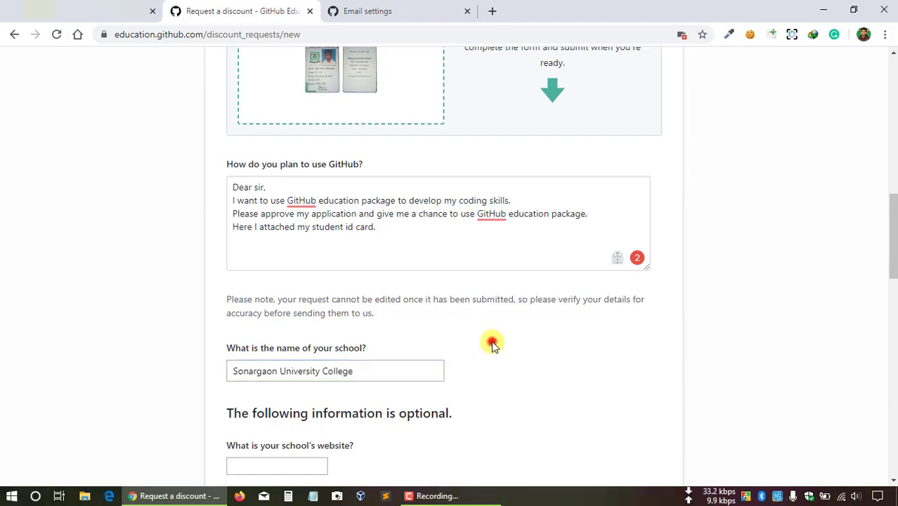
- Fill in the school's street address, city and country from the saved address suggestion, leaving the other optional school details blank
scroll(492, 344, down, 3)
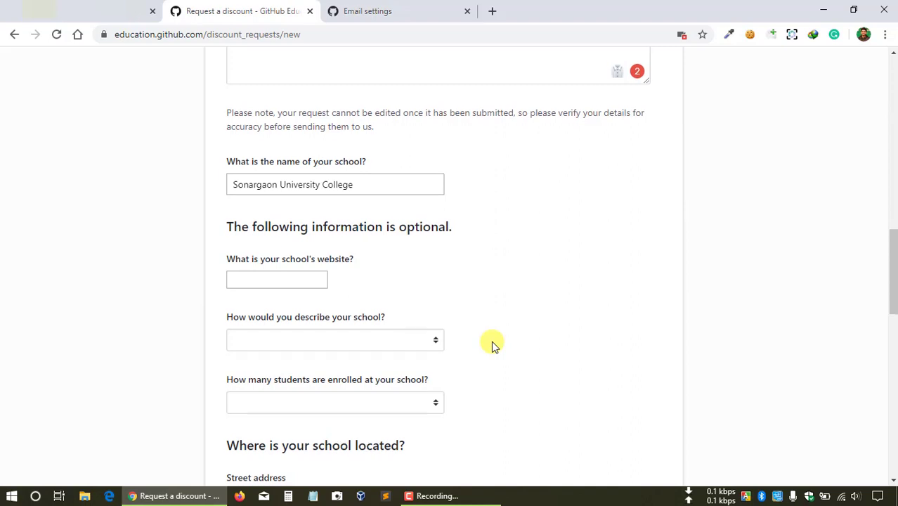
scroll(491, 344, down, 2)
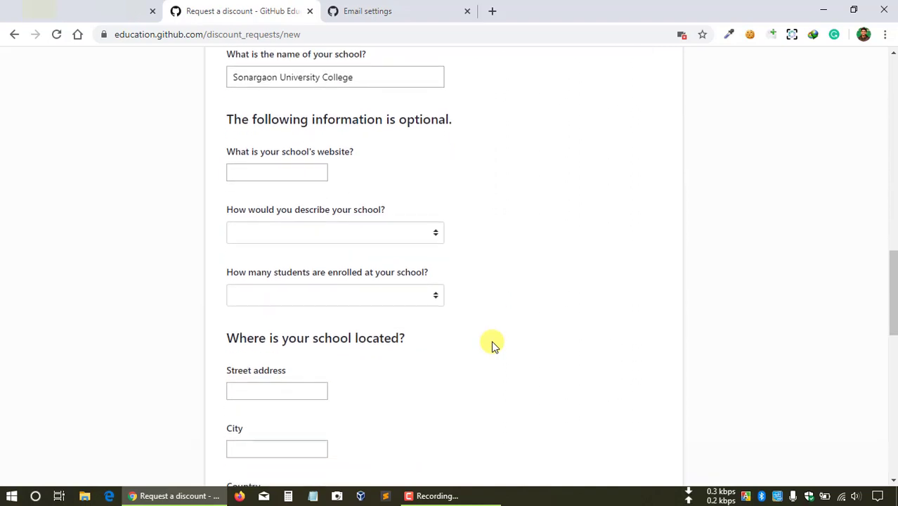
scroll(492, 344, down, 3)
scroll(492, 344, down, 3)
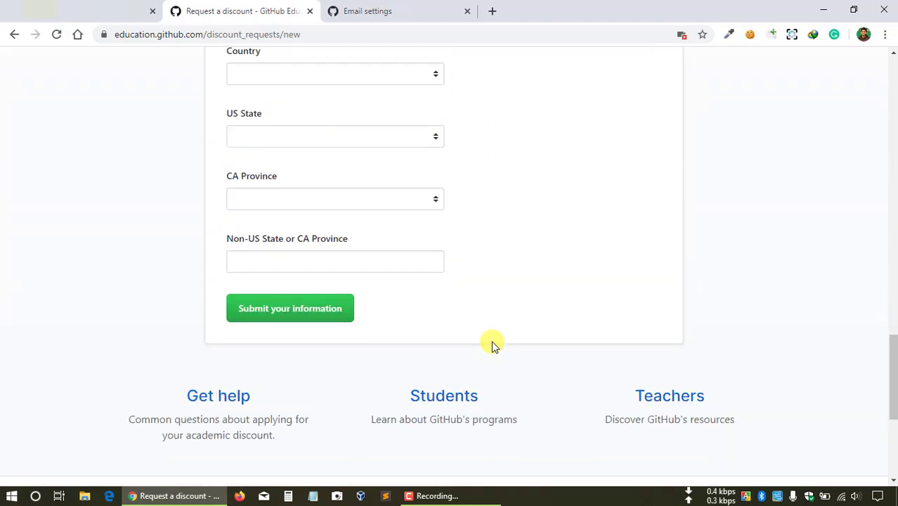
scroll(491, 345, up, 2)
scroll(492, 344, up, 3)
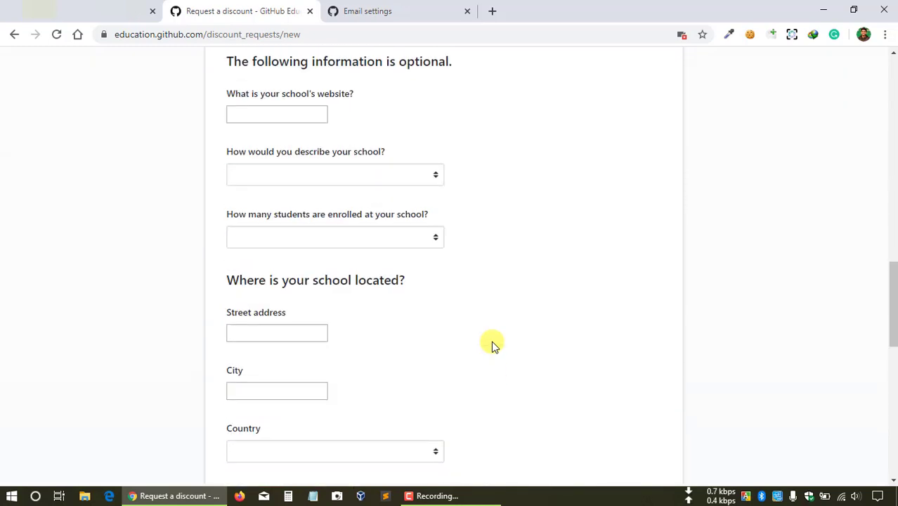
scroll(491, 341, up, 2)
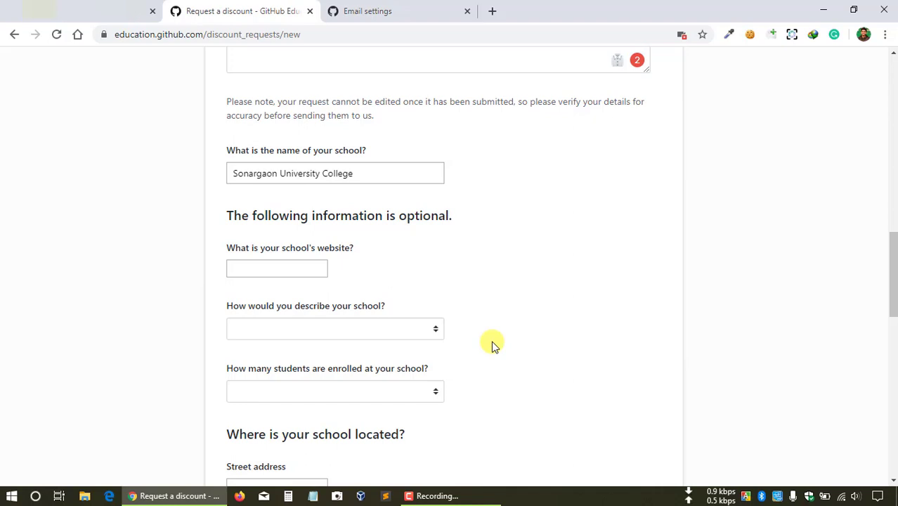
scroll(491, 343, down, 2)
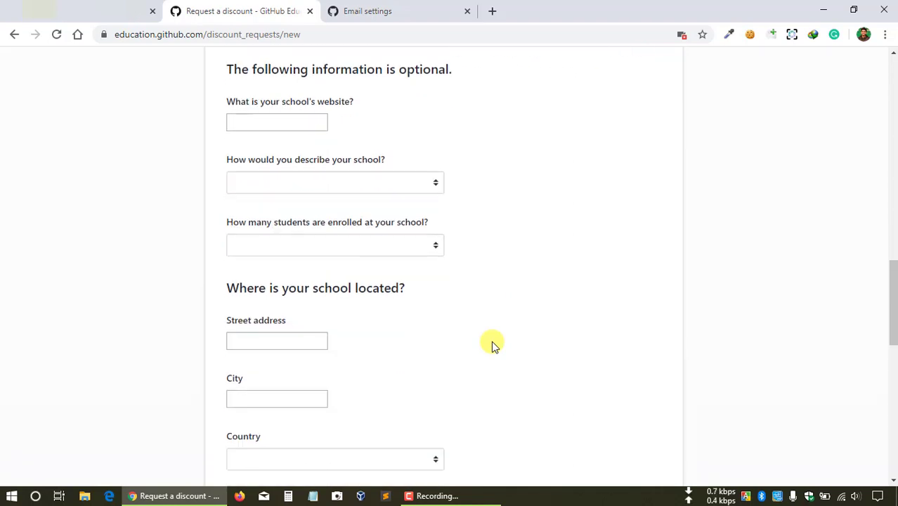
click(299, 342)
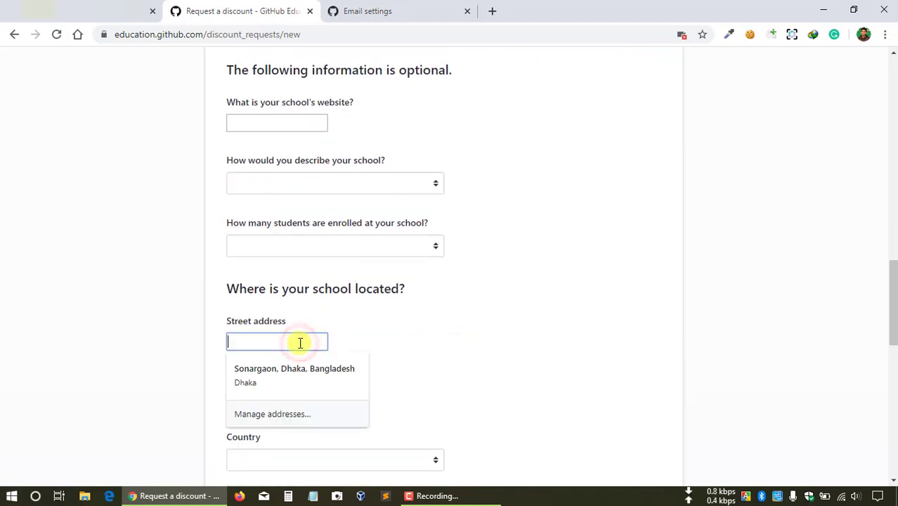
click(301, 369)
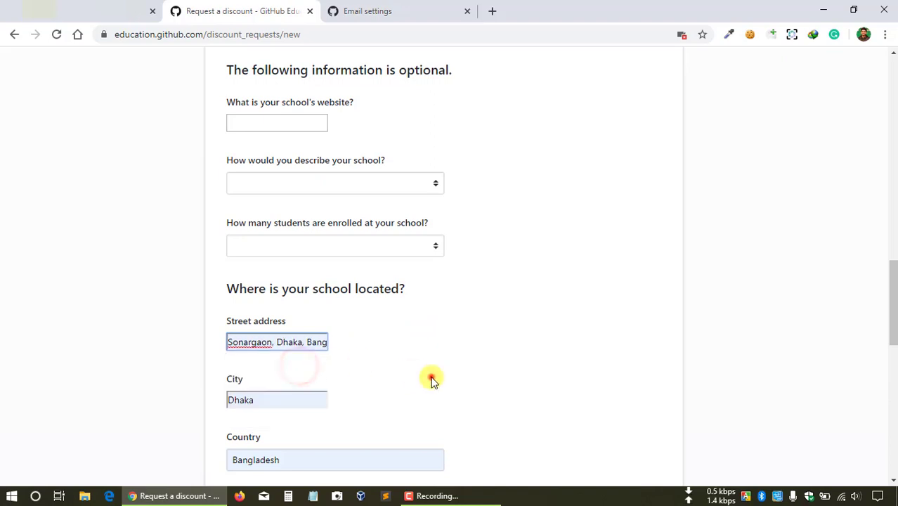
key(Tab)
- Review the optional school and location fields and try to submit the discount request
scroll(431, 378, down, 3)
scroll(431, 380, down, 1)
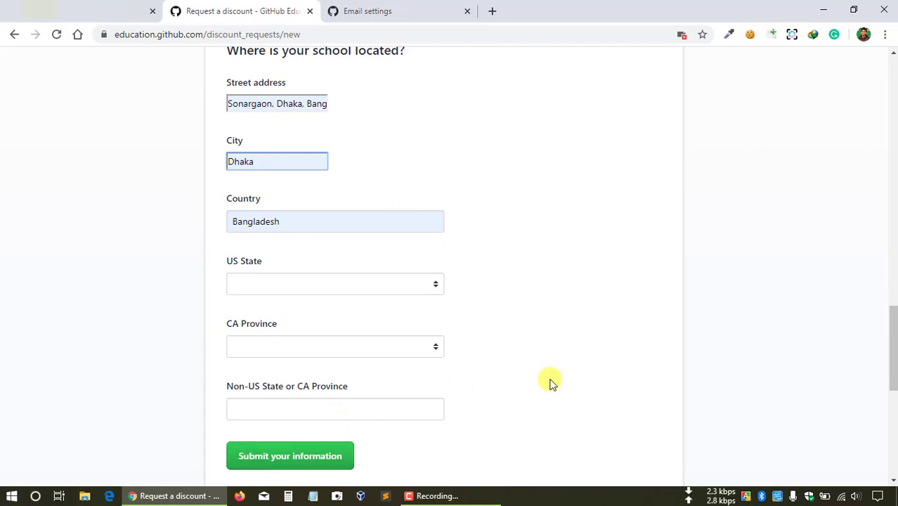
scroll(551, 383, up, 3)
scroll(550, 383, down, 1)
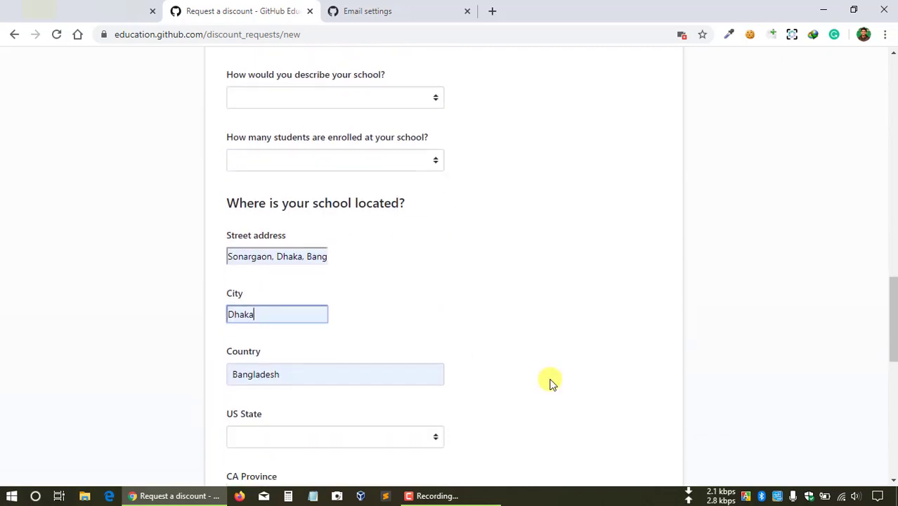
scroll(550, 383, up, 2)
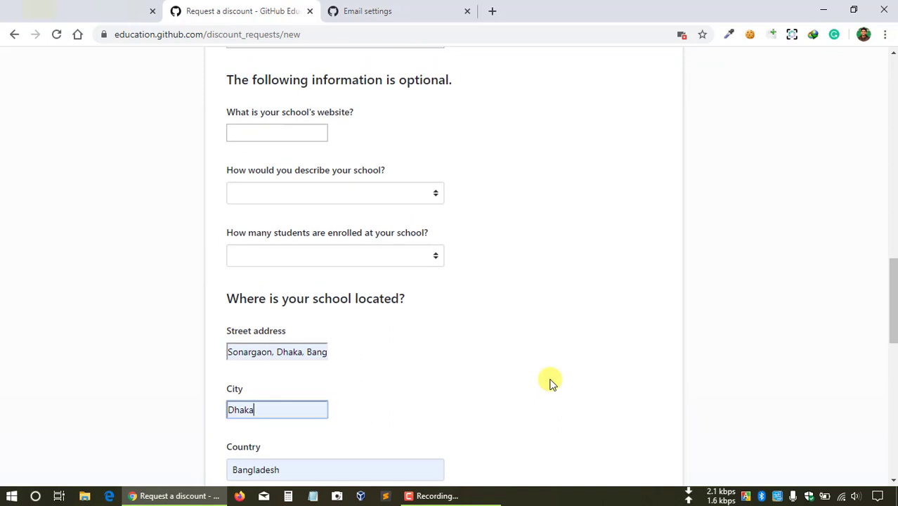
scroll(249, 287, down, 5)
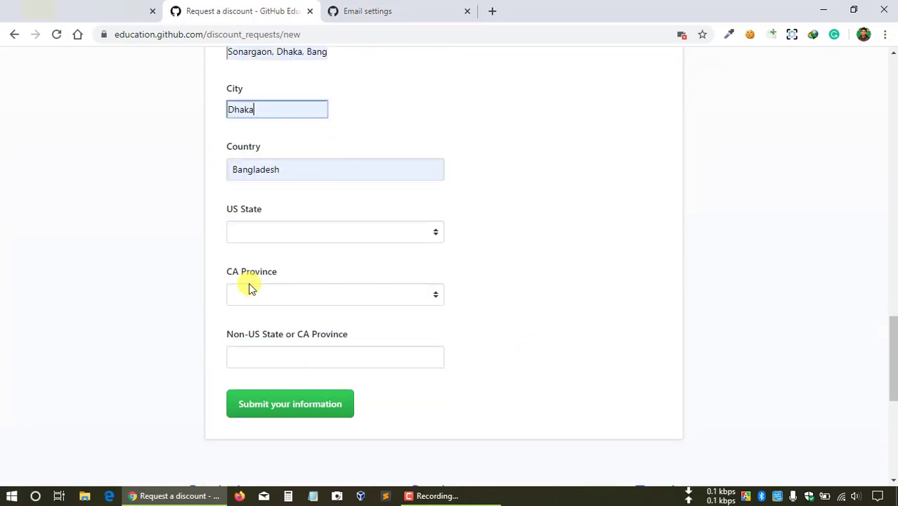
click(257, 359)
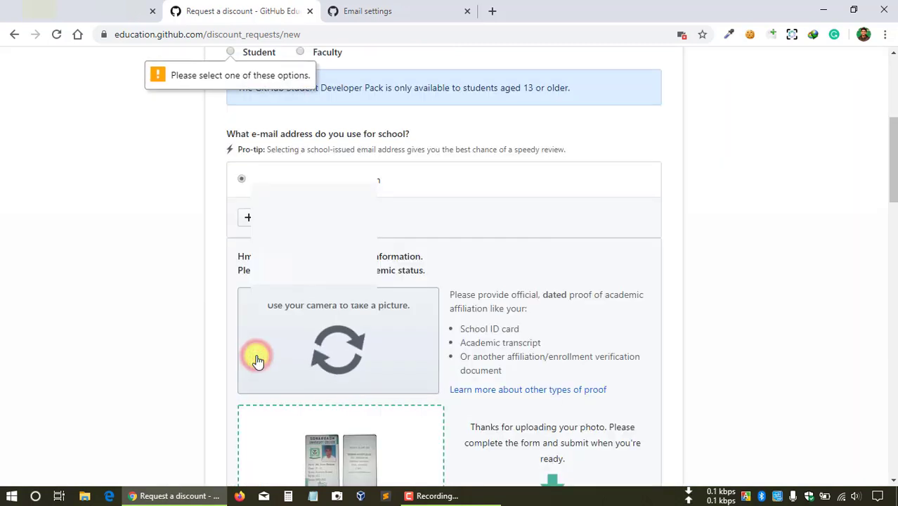
- Set the academic status at the start of the request form to Student
scroll(231, 124, up, 1)
scroll(232, 125, up, 1)
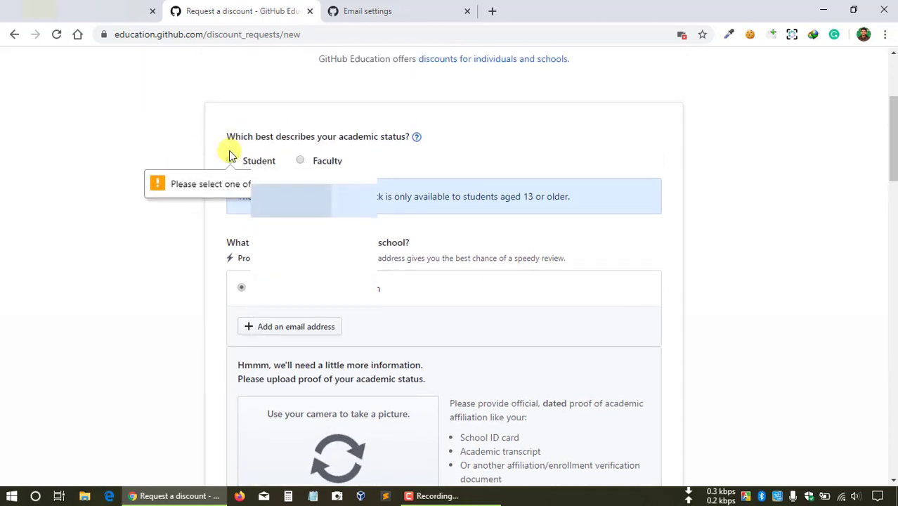
click(230, 160)
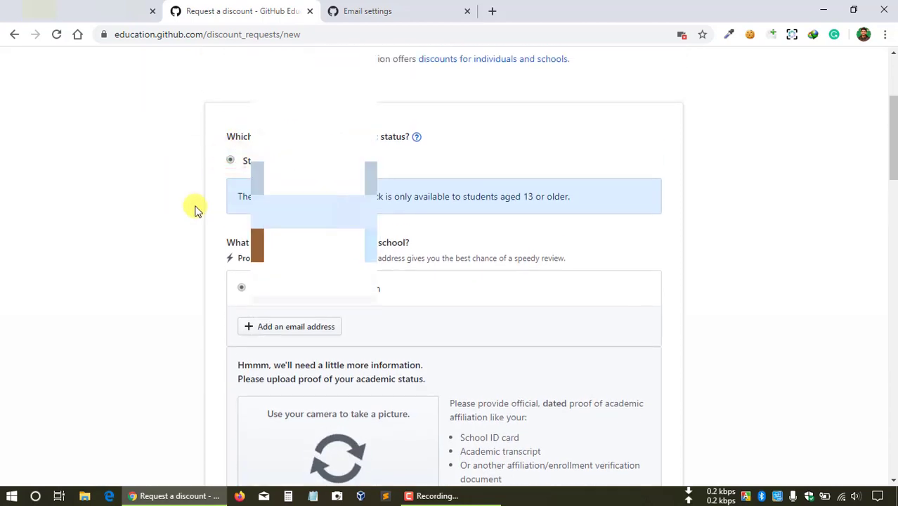
- Check the completed form, submit the education discount request and read the confirmation message
scroll(195, 207, down, 15)
scroll(197, 209, up, 3)
scroll(196, 210, up, 2)
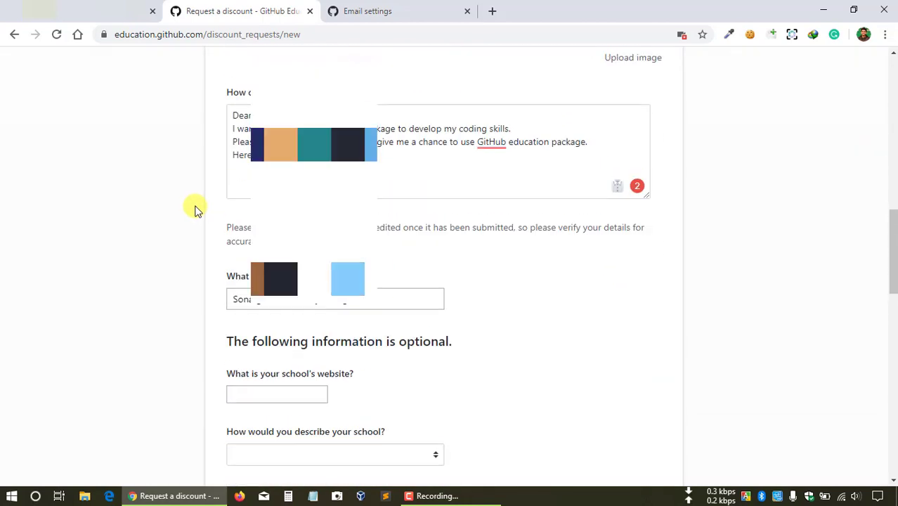
scroll(196, 210, down, 9)
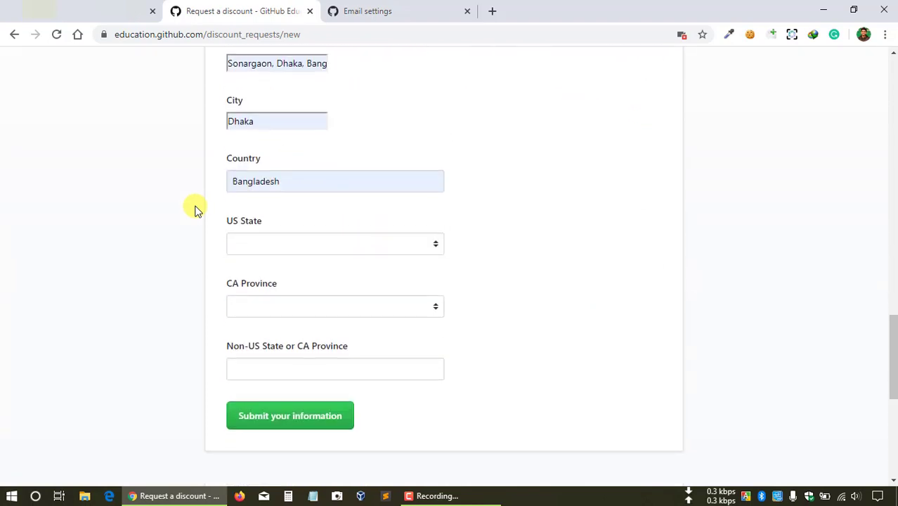
click(276, 341)
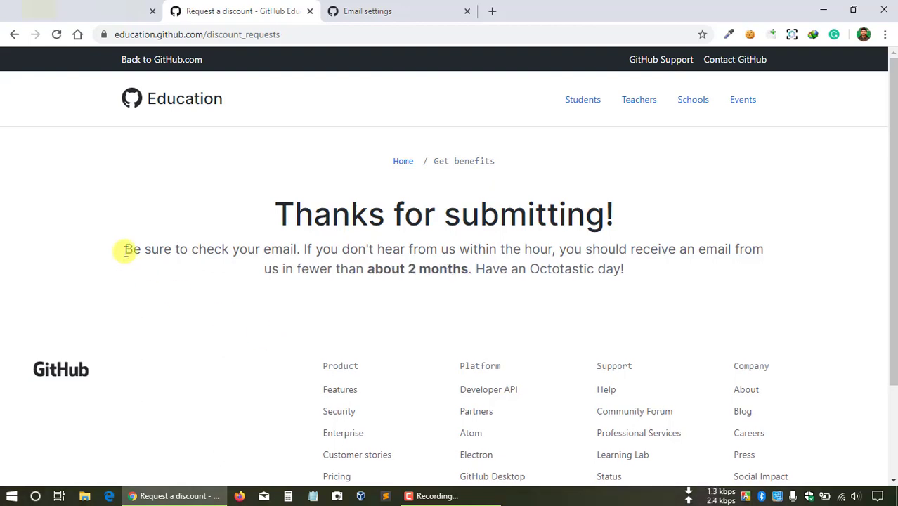
drag(125, 251, 627, 273)
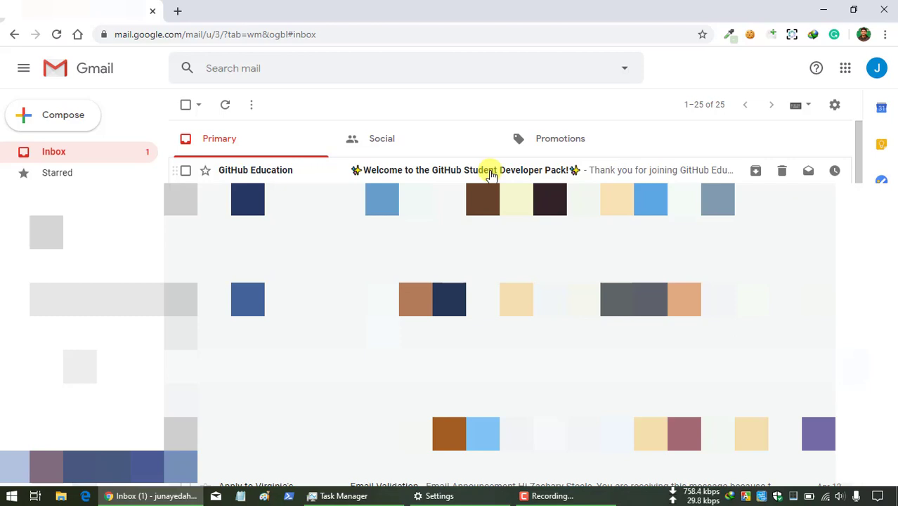
- Open a new browser tab beside the Gmail inbox
click(178, 10)
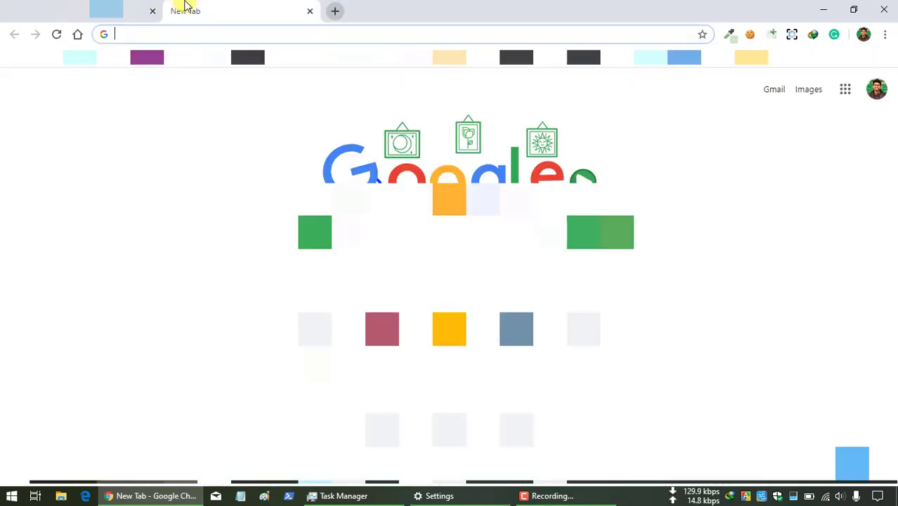